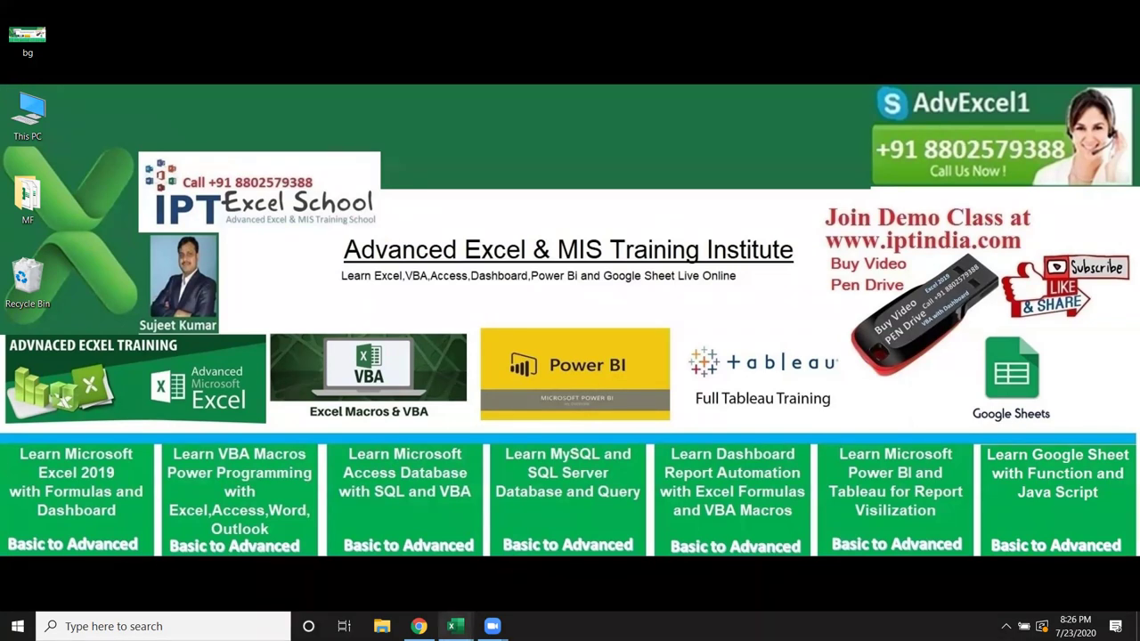
Step: Bring Book2 forward and drag the Sales column chart left beneath the Jan–Jun data
{"action": "mouse_move", "coordinate": [454, 626]}
{"action": "left_click", "coordinate": [489, 586]}
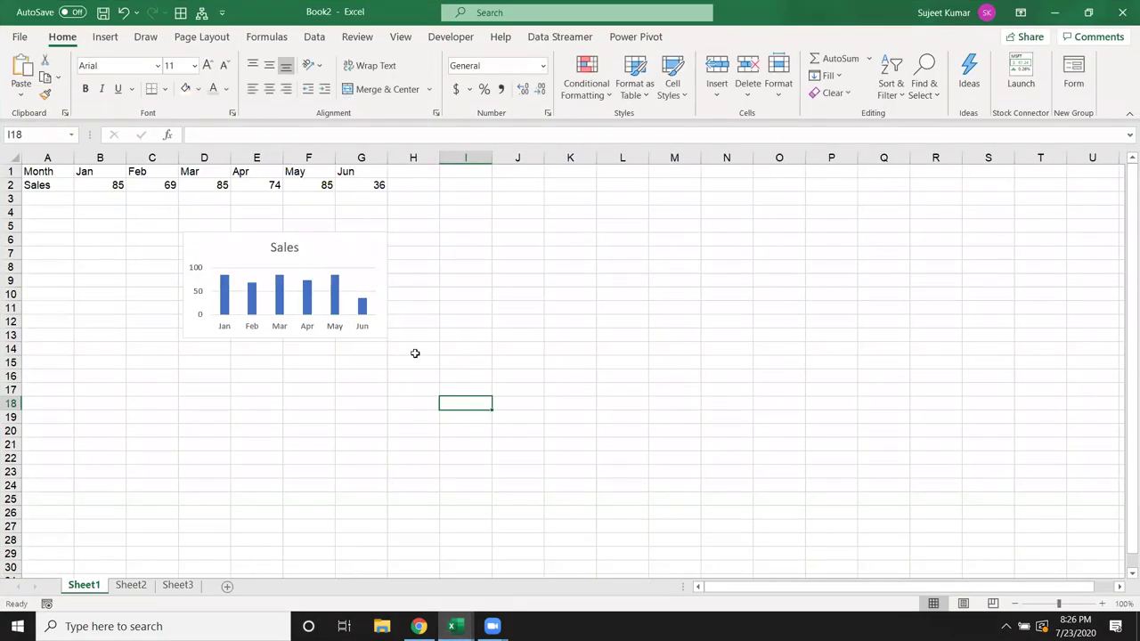
{"action": "left_click", "coordinate": [360, 245]}
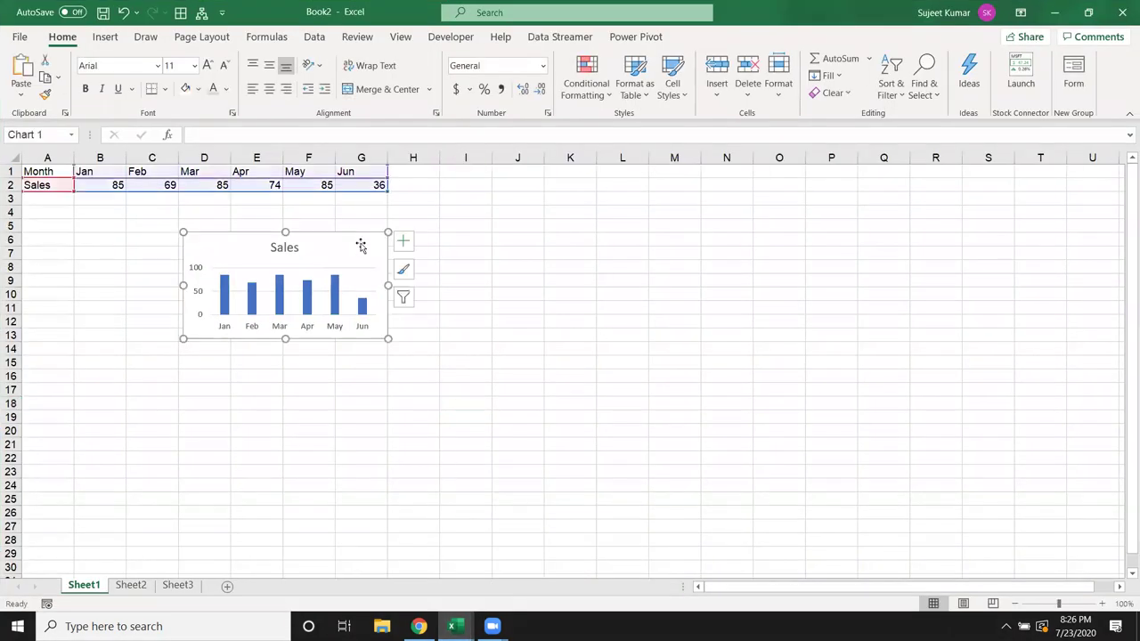
{"action": "left_click", "coordinate": [455, 387]}
{"action": "mouse_move", "coordinate": [347, 258]}
{"action": "left_mouse_down"}
{"action": "mouse_move", "coordinate": [242, 264]}
{"action": "mouse_move", "coordinate": [237, 278]}
{"action": "left_mouse_up"}
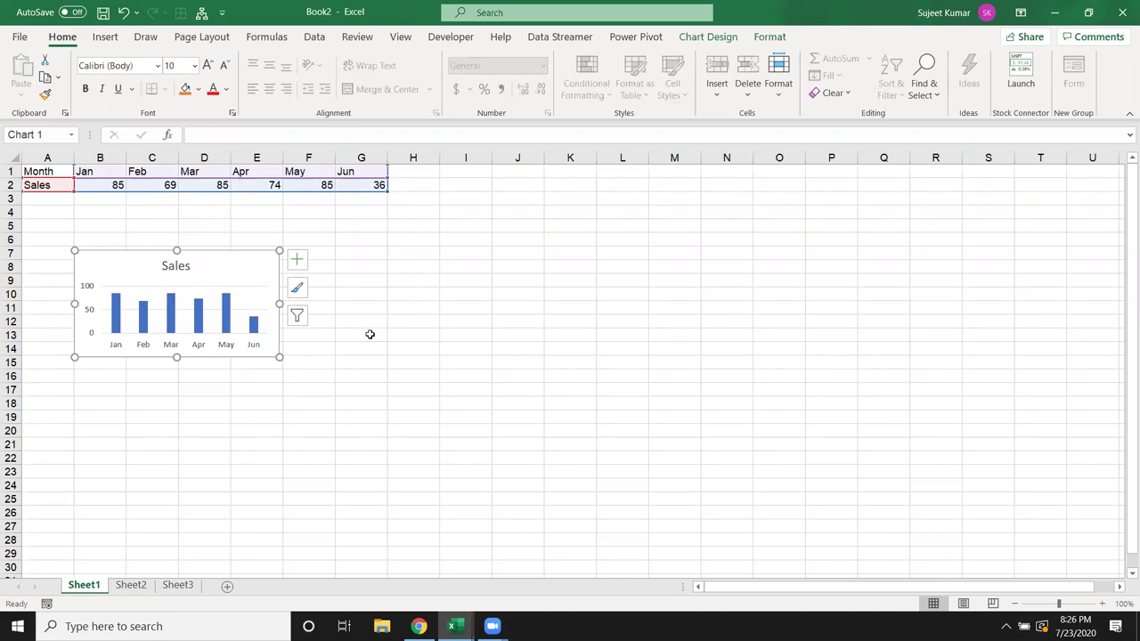
{"action": "left_click", "coordinate": [570, 319]}
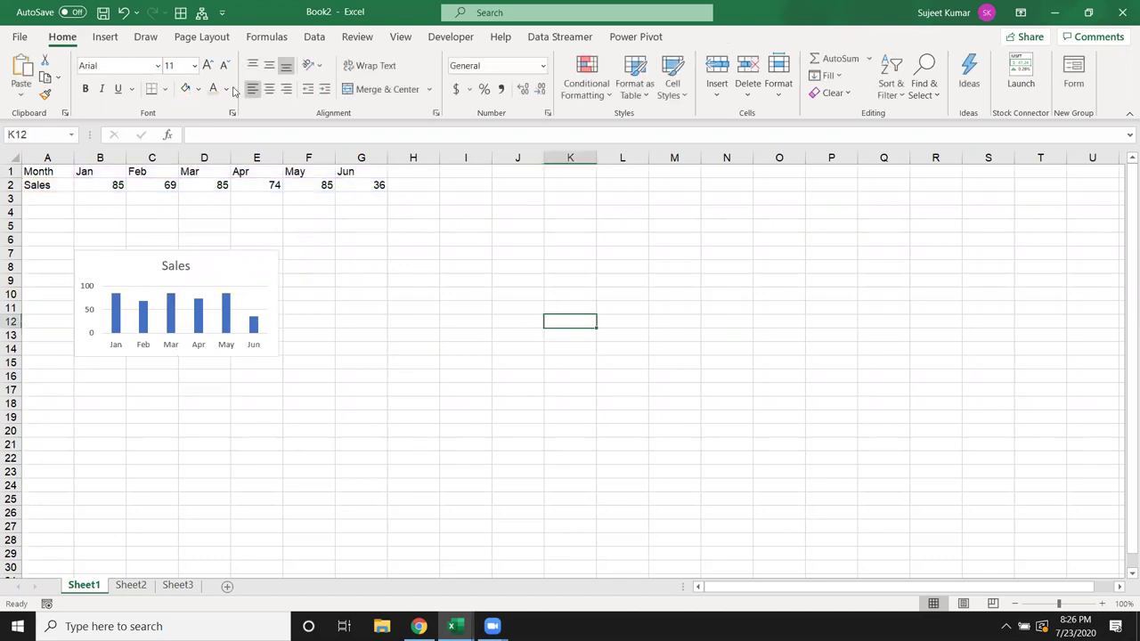
{"action": "left_click", "coordinate": [98, 41]}
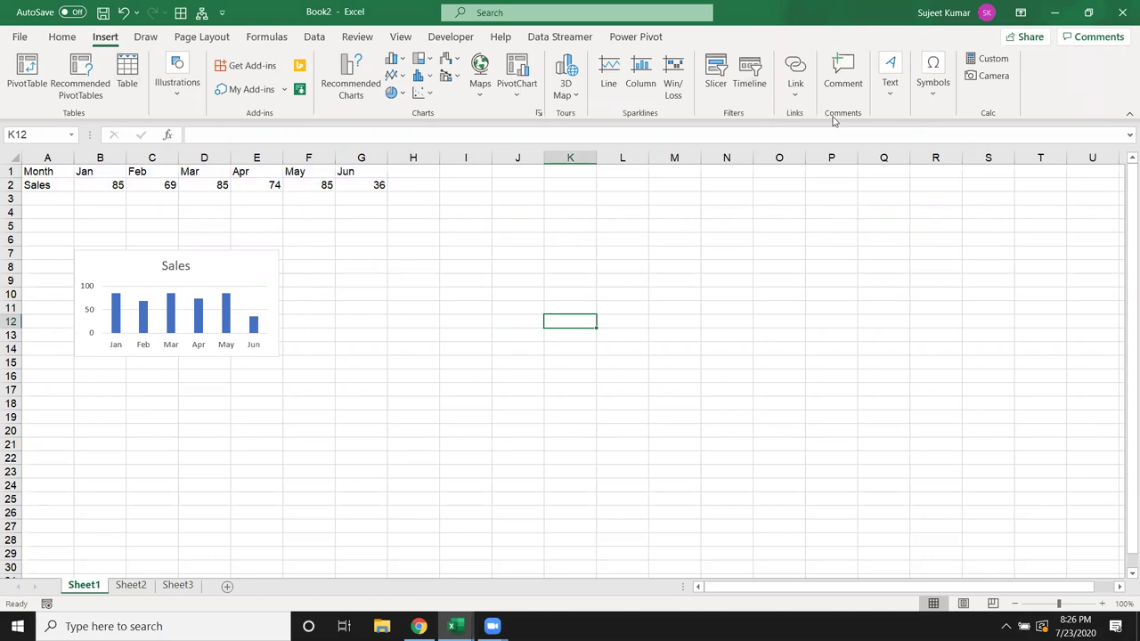
Step: Insert a new Microsoft PowerPoint 97-2003 Presentation object from Insert > Text > Object
{"action": "left_click", "coordinate": [944, 96]}
{"action": "left_click", "coordinate": [889, 85]}
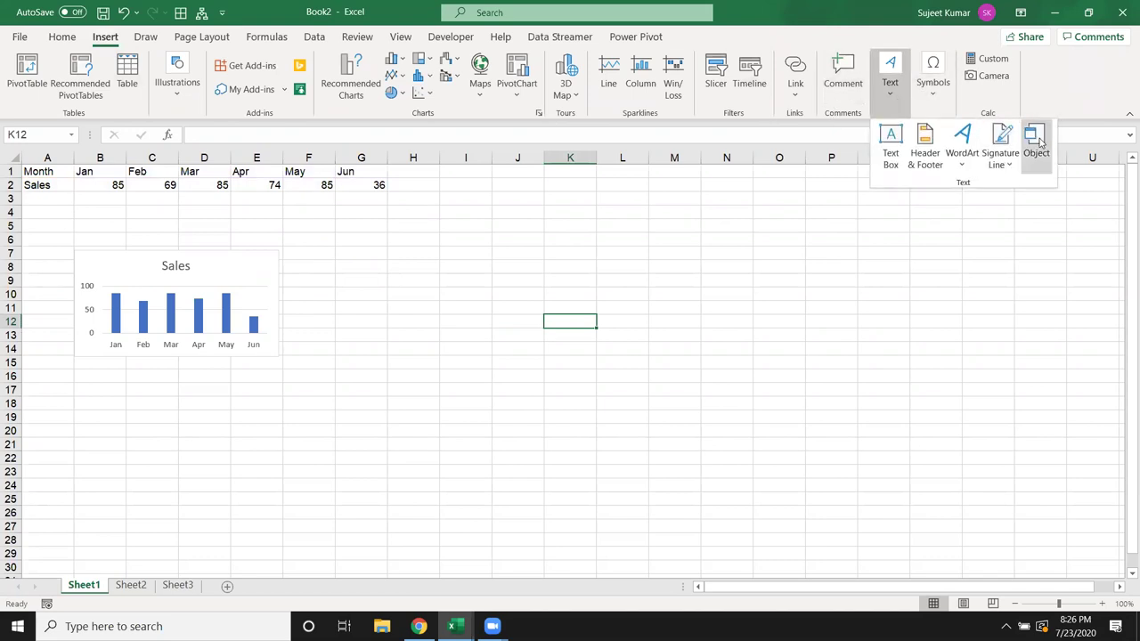
{"action": "left_click", "coordinate": [1039, 142]}
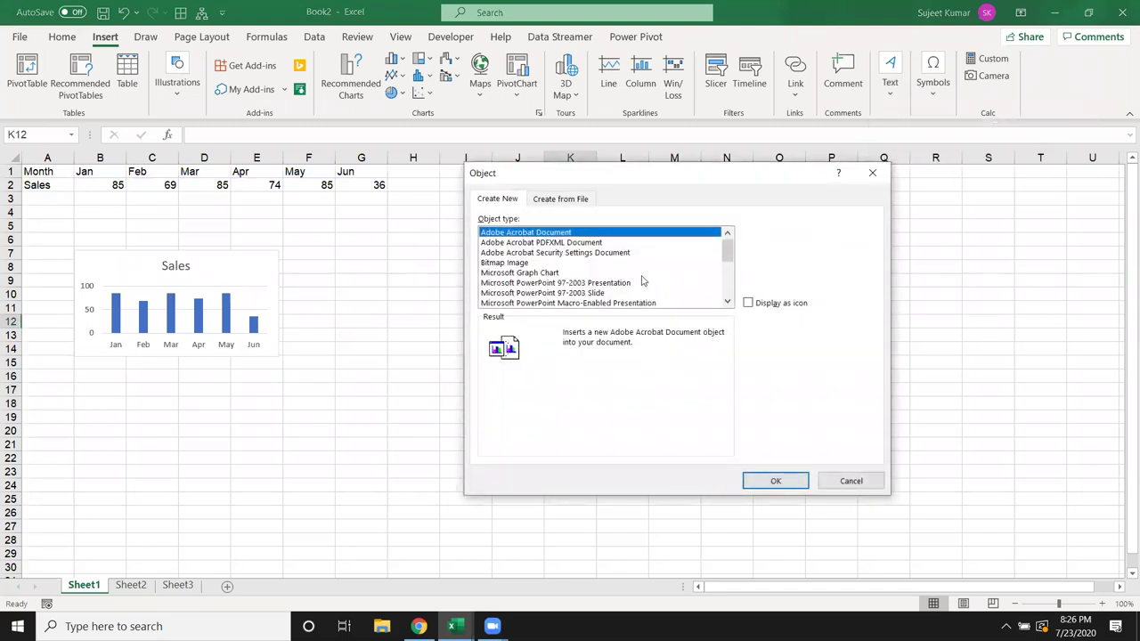
{"action": "left_click", "coordinate": [603, 283]}
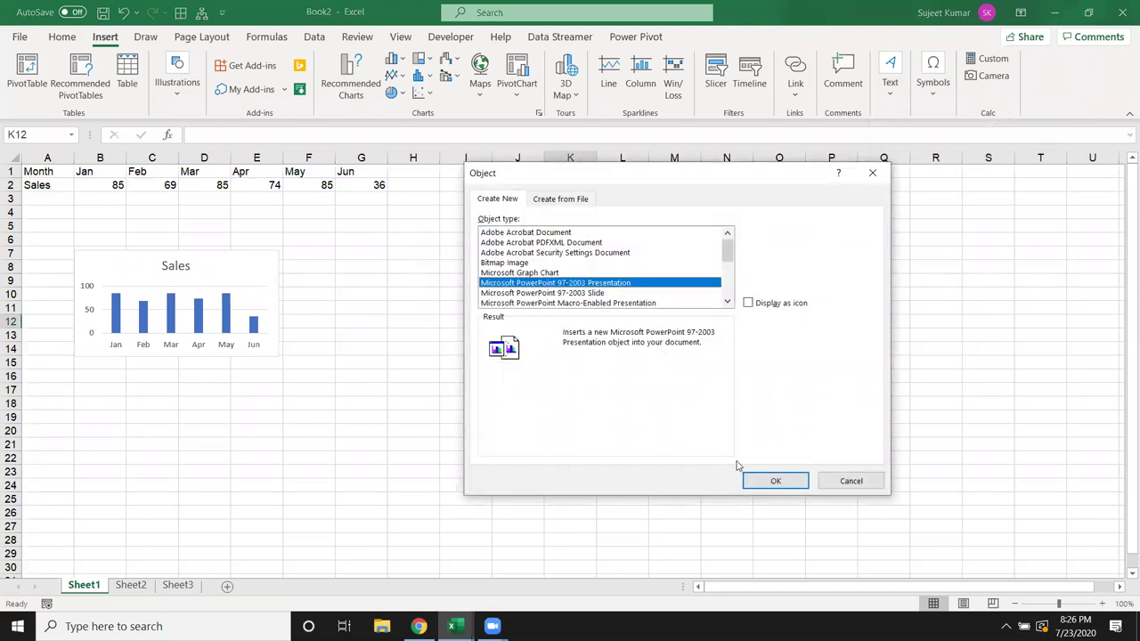
{"action": "left_click", "coordinate": [761, 489]}
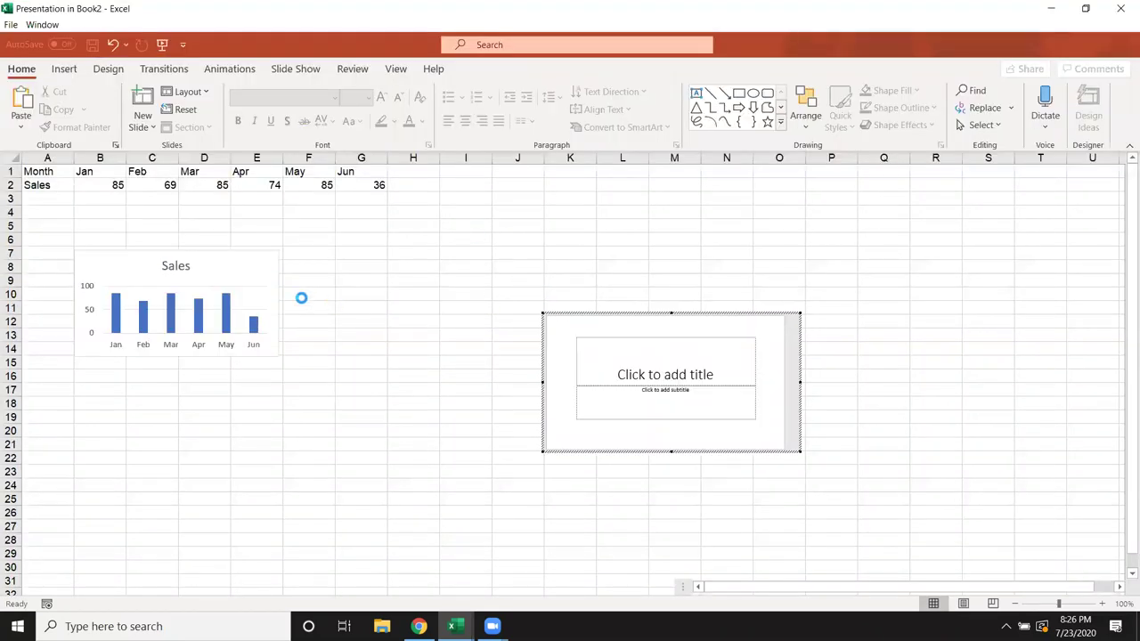
Step: Cut the Sales chart off the worksheet
{"action": "left_click", "coordinate": [259, 267]}
{"action": "mouse_move", "coordinate": [260, 270]}
{"action": "left_mouse_down"}
{"action": "mouse_move", "coordinate": [356, 290]}
{"action": "mouse_move", "coordinate": [300, 258]}
{"action": "left_mouse_up"}
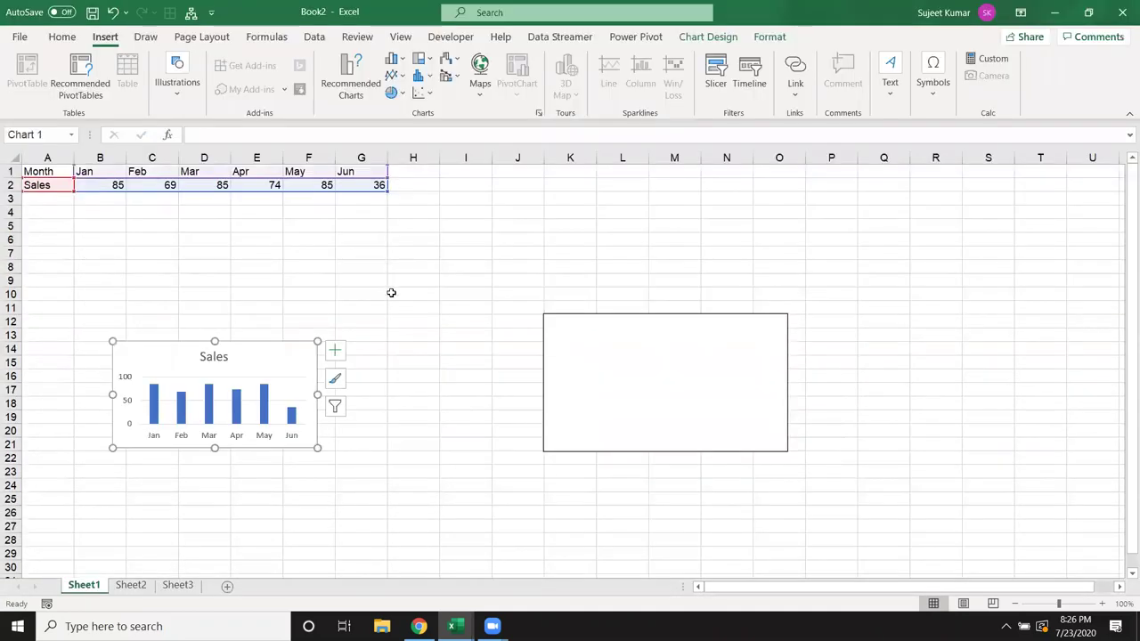
{"action": "key", "text": "Delete"}
Step: Edit the embedded presentation and delete its title and subtitle placeholders
{"action": "left_click", "coordinate": [608, 369]}
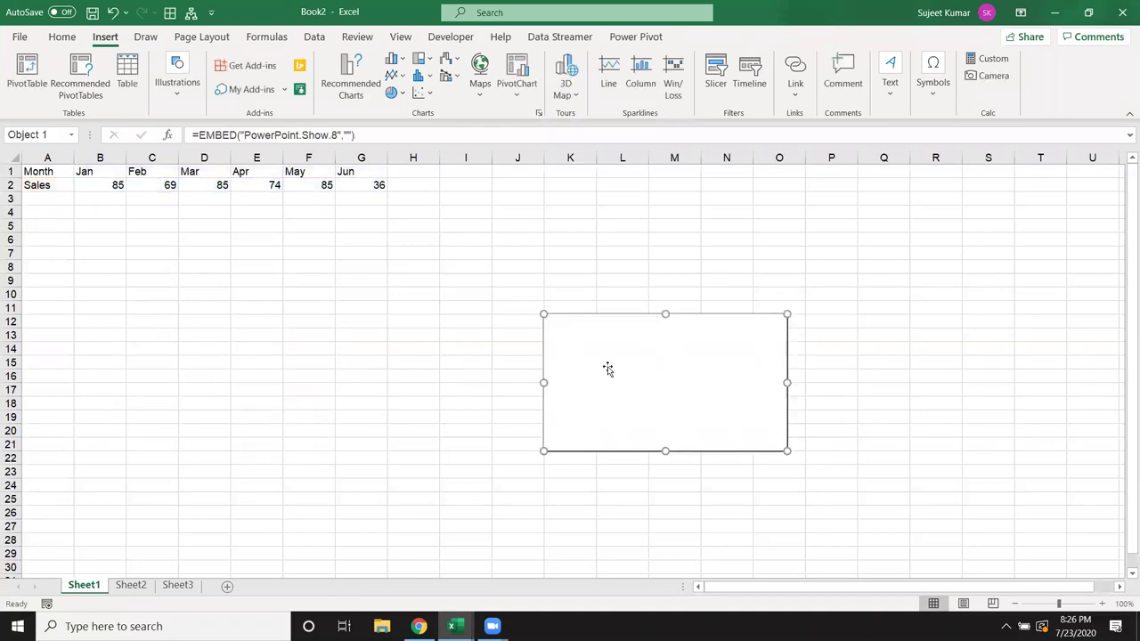
{"action": "right_click", "coordinate": [607, 367]}
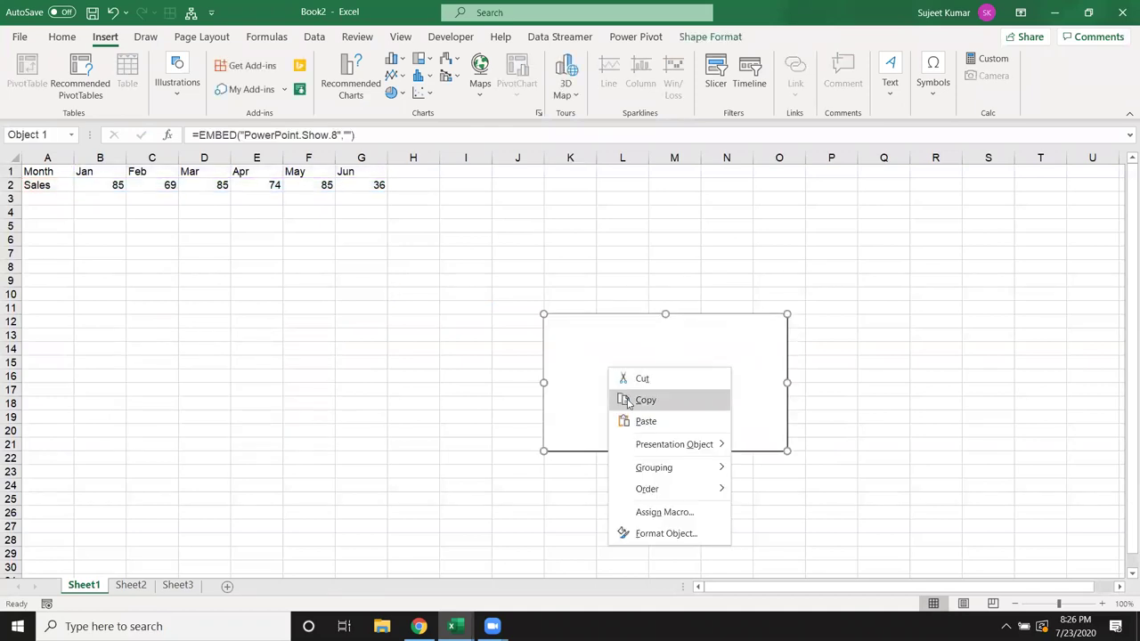
{"action": "mouse_move", "coordinate": [652, 444]}
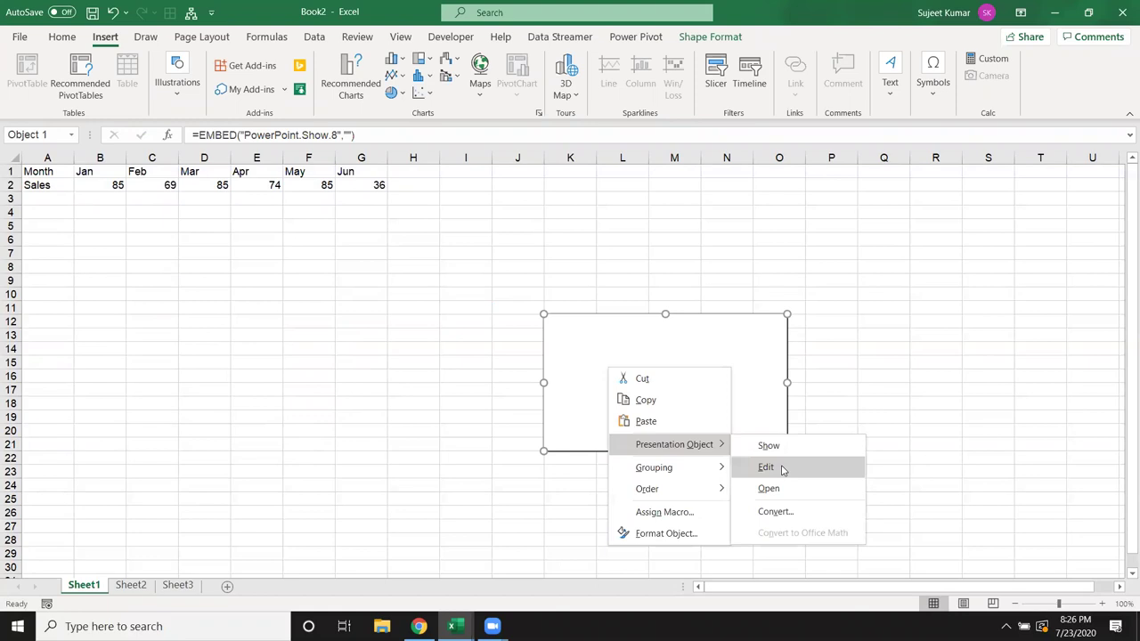
{"action": "left_click", "coordinate": [781, 467]}
{"action": "left_click", "coordinate": [655, 339]}
{"action": "key", "text": "Delete"}
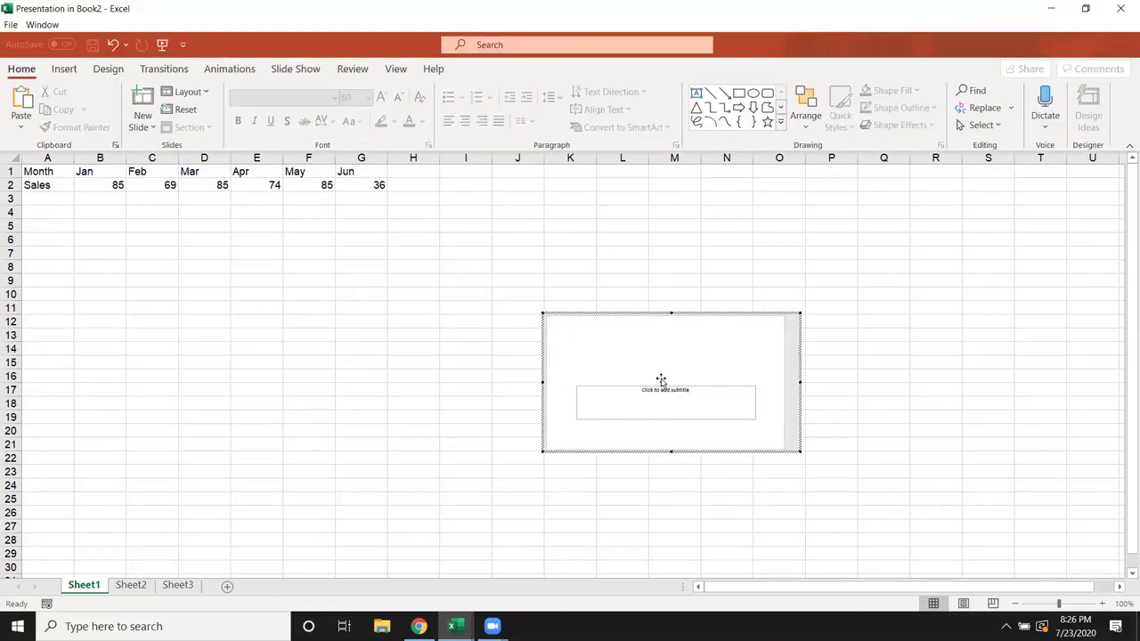
{"action": "left_click", "coordinate": [718, 386]}
{"action": "key", "text": "Delete"}
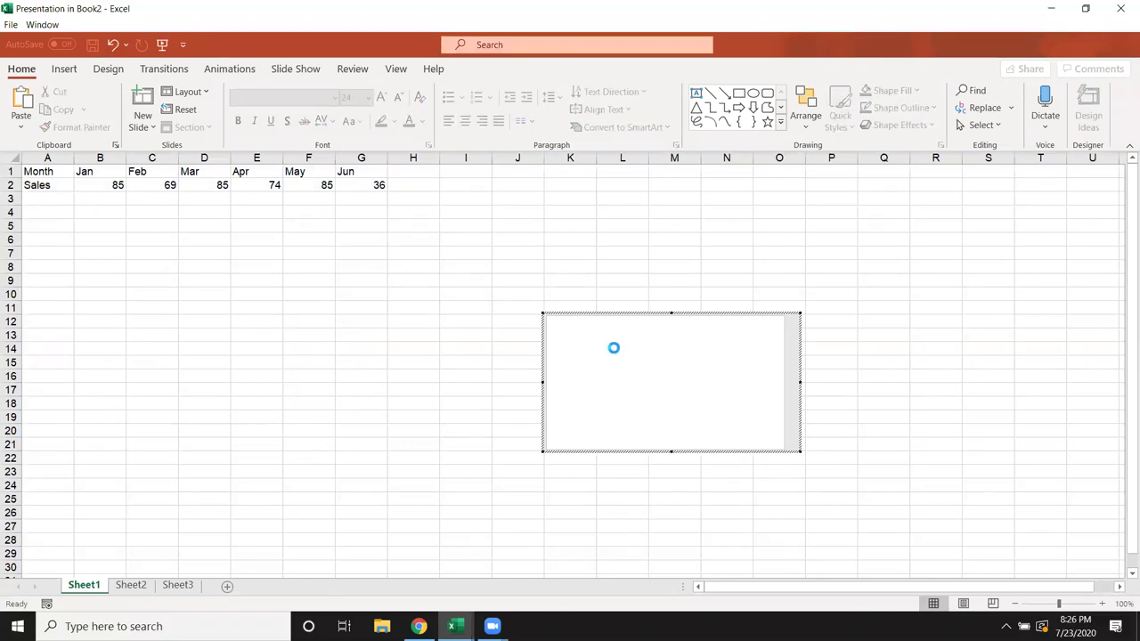
Step: Stretch the pasted chart to fill the slide and move the object near D6
{"action": "left_click_drag", "start_coordinate": [640, 371], "coordinate": [556, 320]}
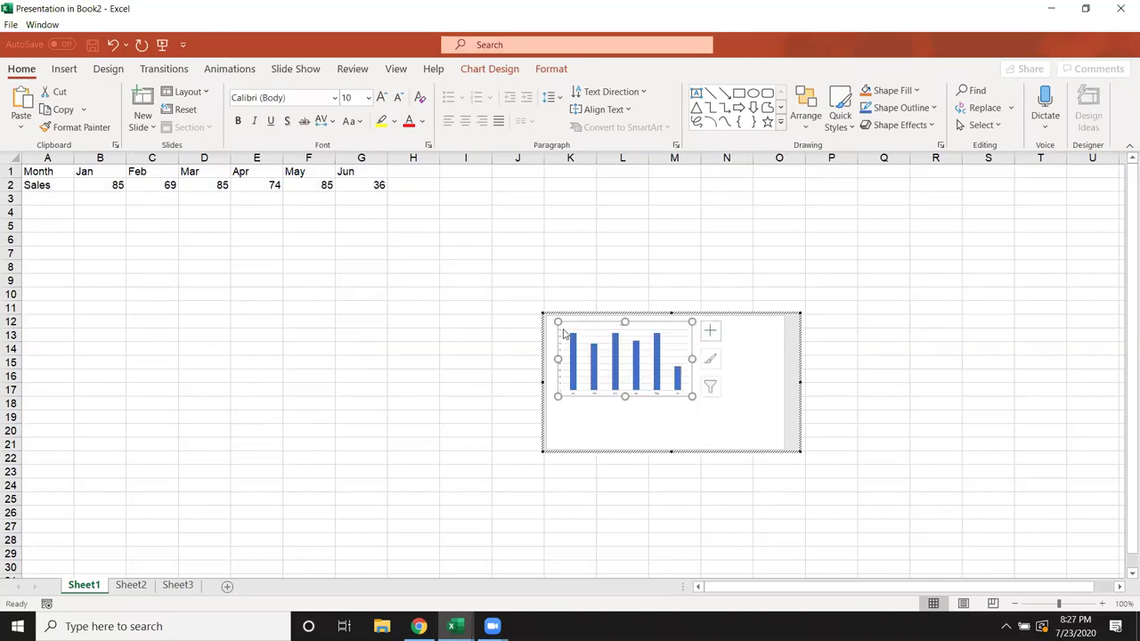
{"action": "left_click_drag", "start_coordinate": [691, 395], "coordinate": [777, 443]}
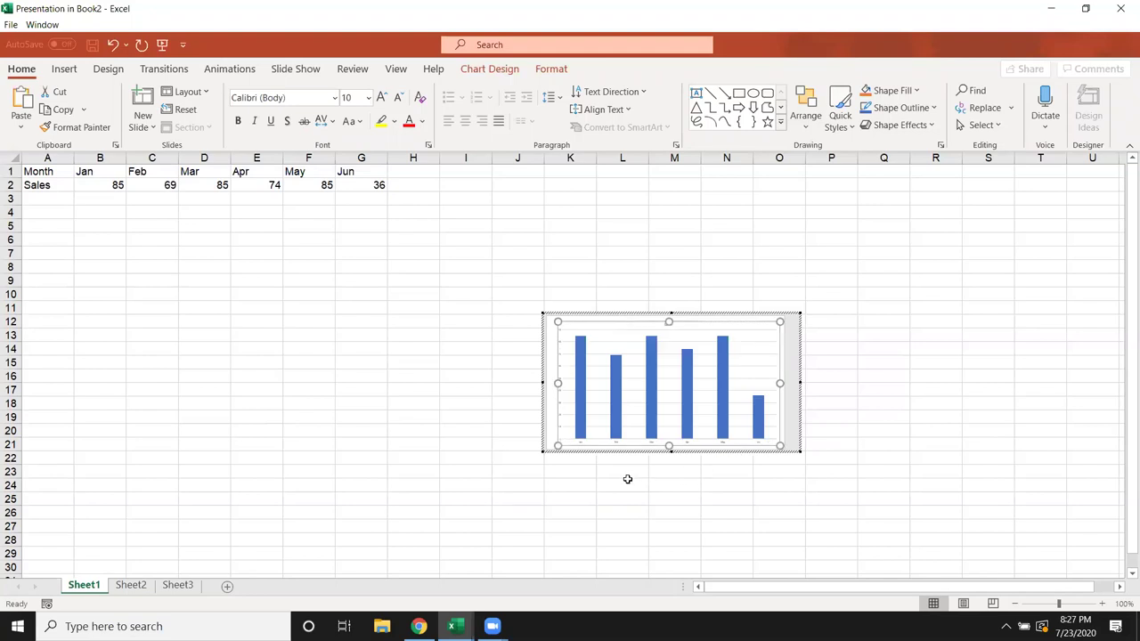
{"action": "left_click", "coordinate": [584, 477]}
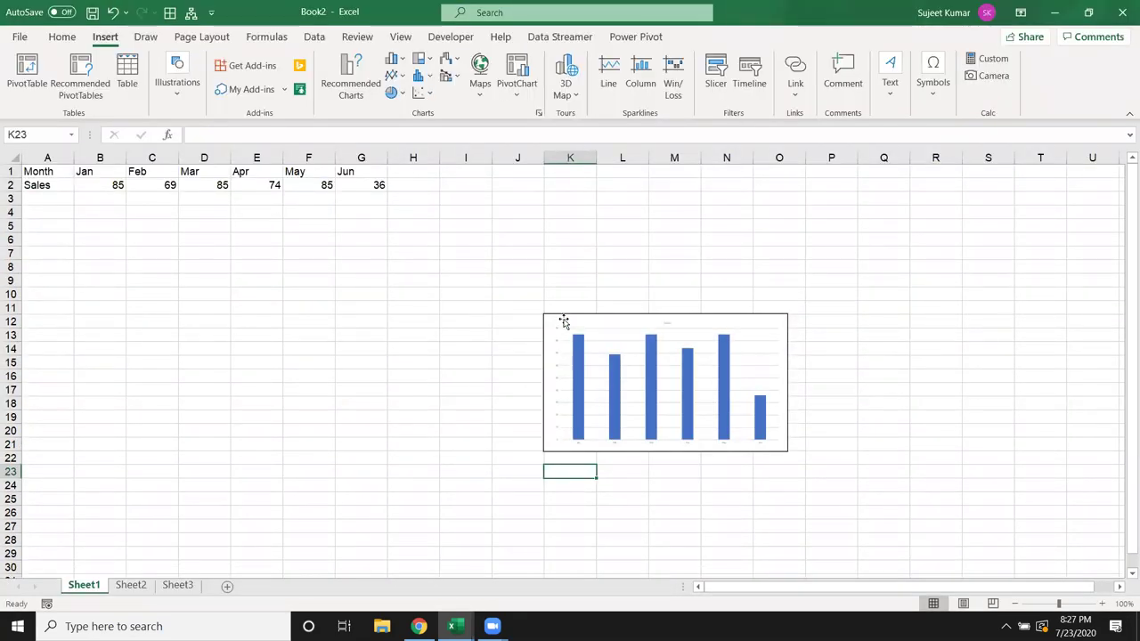
{"action": "left_click_drag", "start_coordinate": [559, 318], "coordinate": [189, 240]}
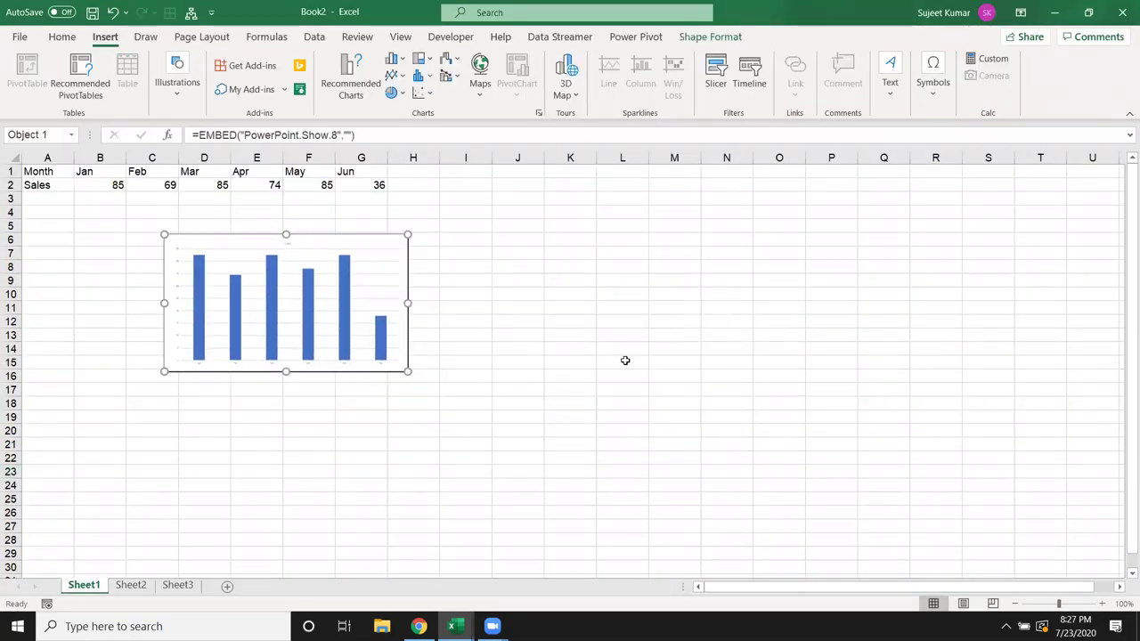
Step: Run the embedded Sales chart slide show full-screen and click through to return to the sheet
{"action": "left_click", "coordinate": [623, 361]}
{"action": "double_click", "coordinate": [363, 244]}
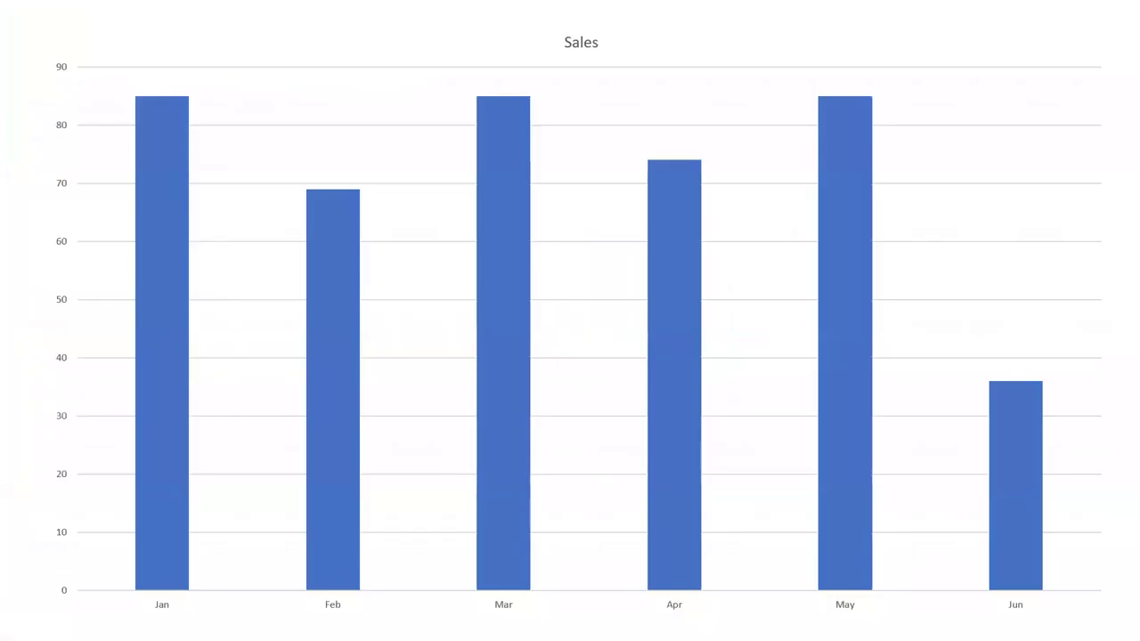
{"action": "left_click", "coordinate": [489, 216]}
{"action": "left_click", "coordinate": [490, 216]}
{"action": "left_click", "coordinate": [750, 241]}
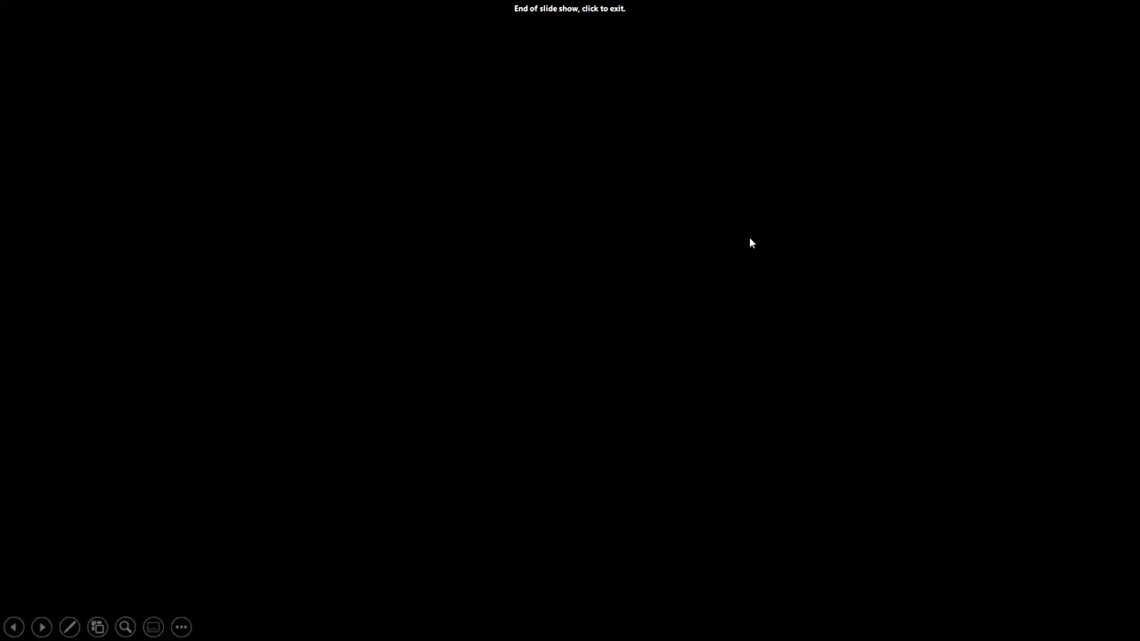
{"action": "left_click", "coordinate": [749, 238]}
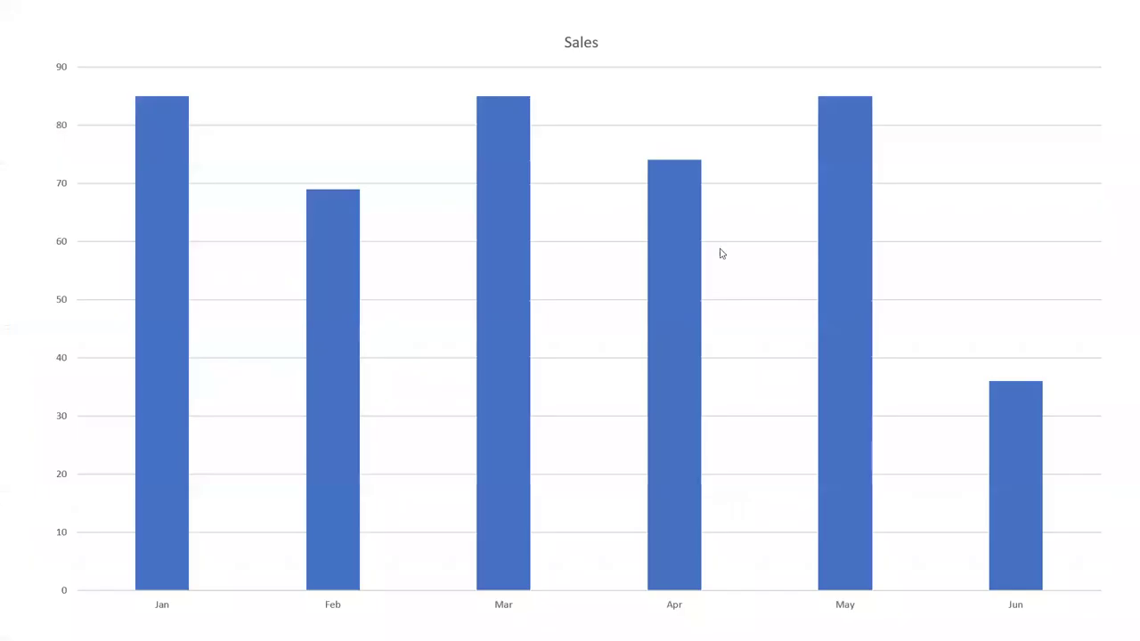
{"action": "left_click", "coordinate": [728, 82]}
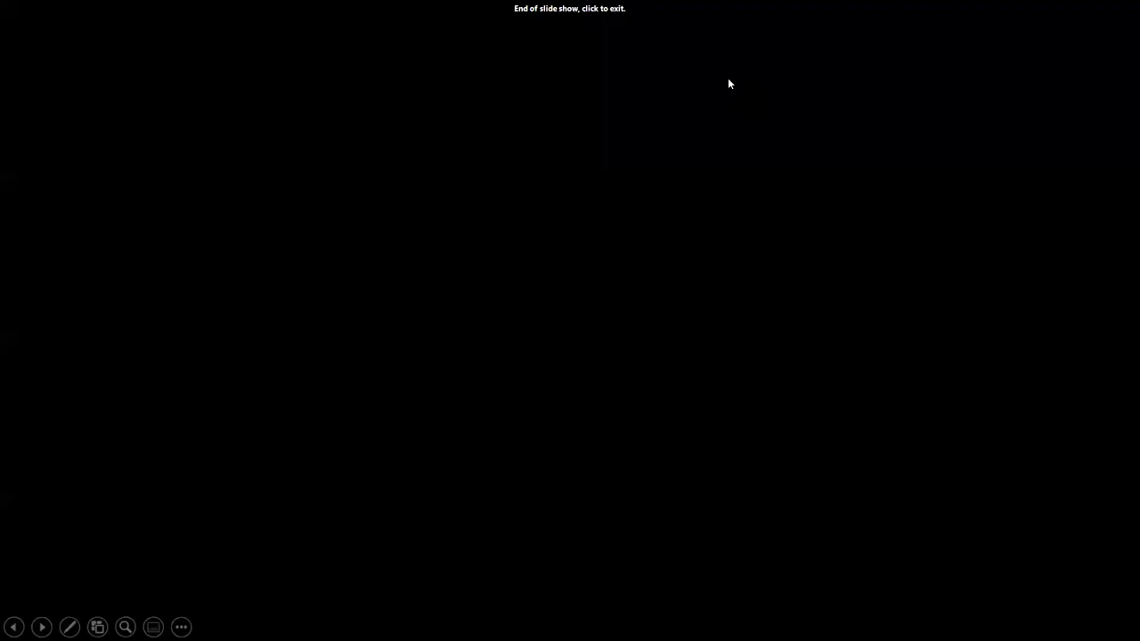
{"action": "left_click", "coordinate": [728, 81]}
{"action": "left_click", "coordinate": [545, 374]}
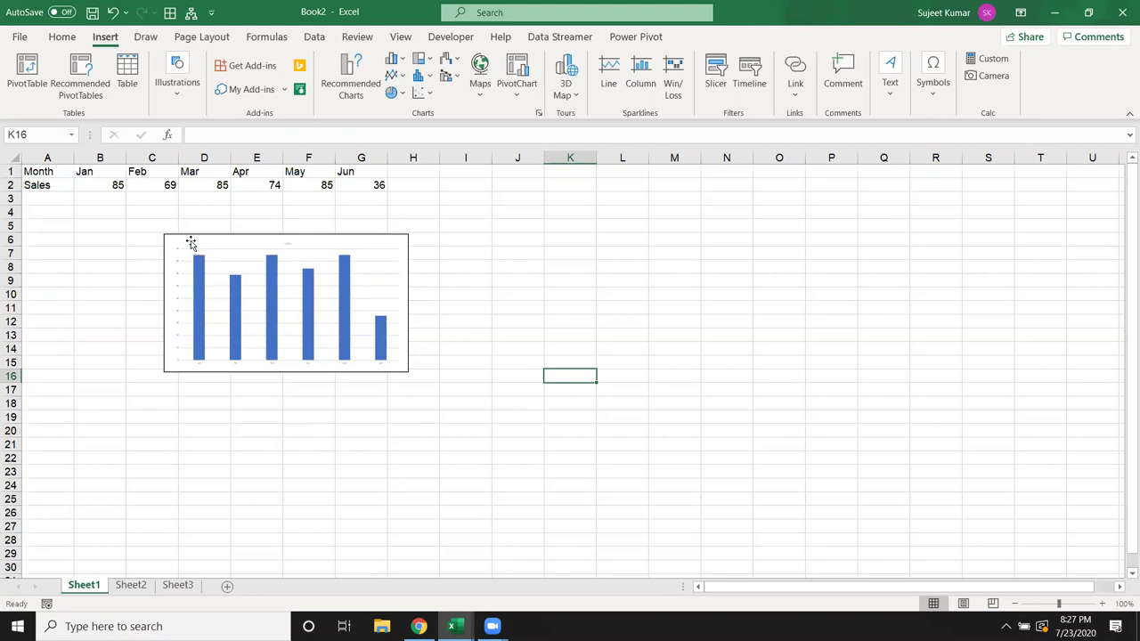
Step: Move the embedded chart slide to A8:E17, then go back to Sheet1's sales data
{"action": "left_click_drag", "start_coordinate": [192, 242], "coordinate": [94, 268]}
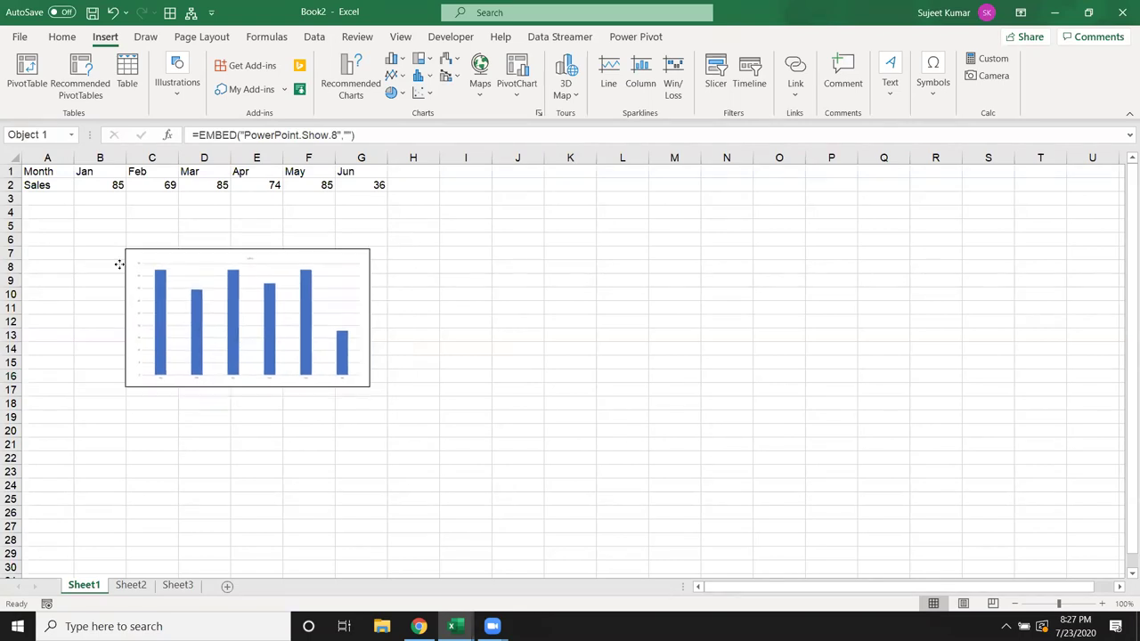
{"action": "left_click", "coordinate": [346, 442]}
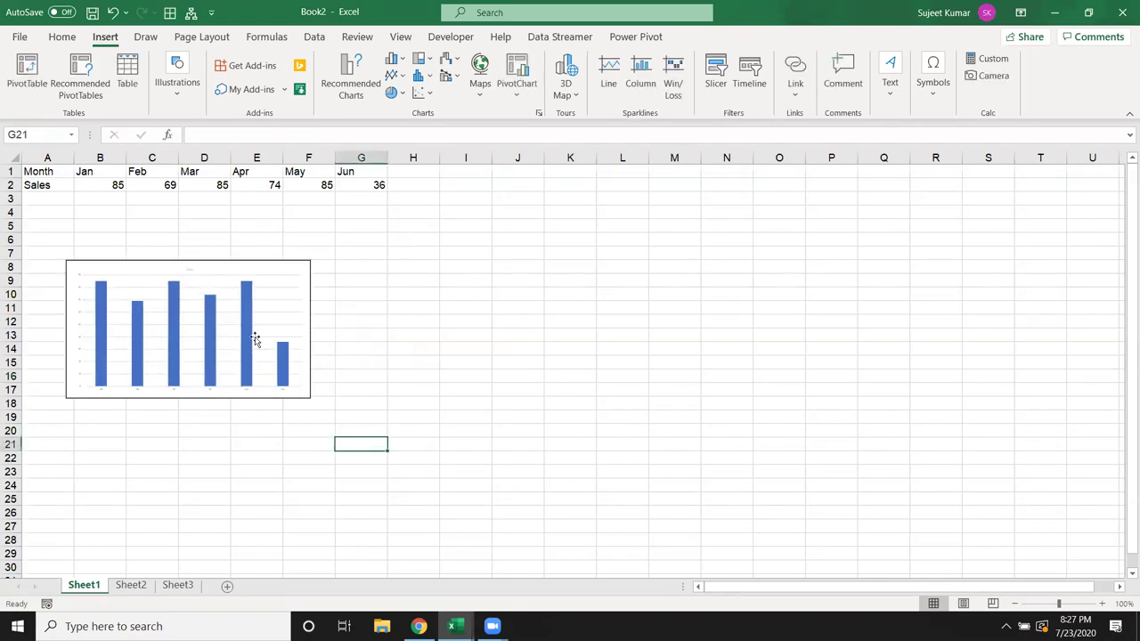
{"action": "left_click", "coordinate": [434, 309]}
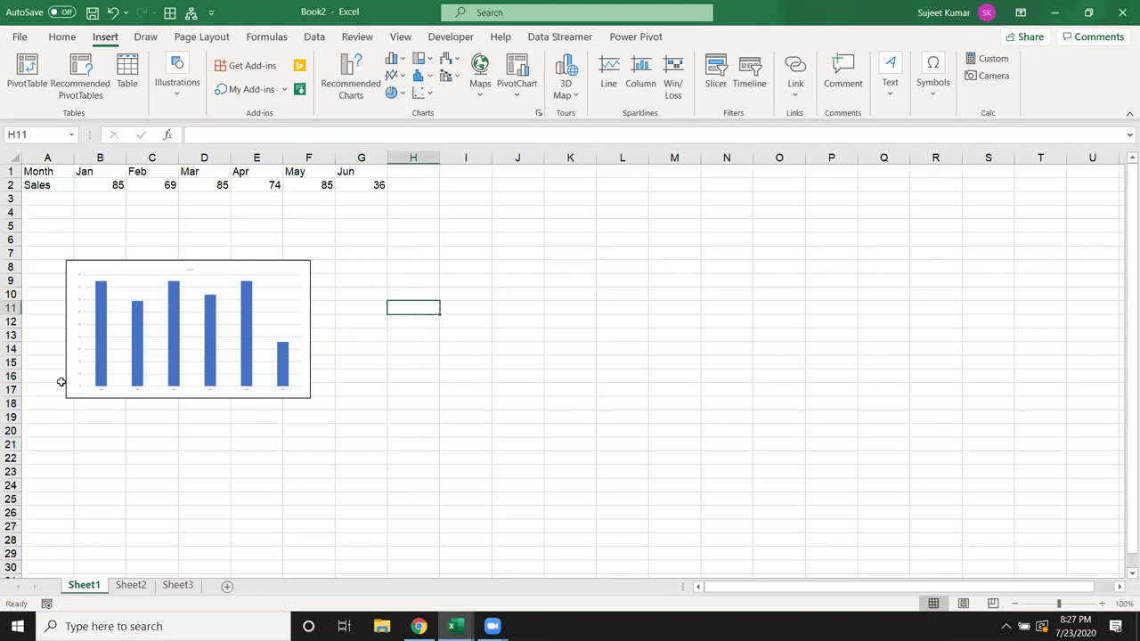
{"action": "left_click", "coordinate": [494, 470]}
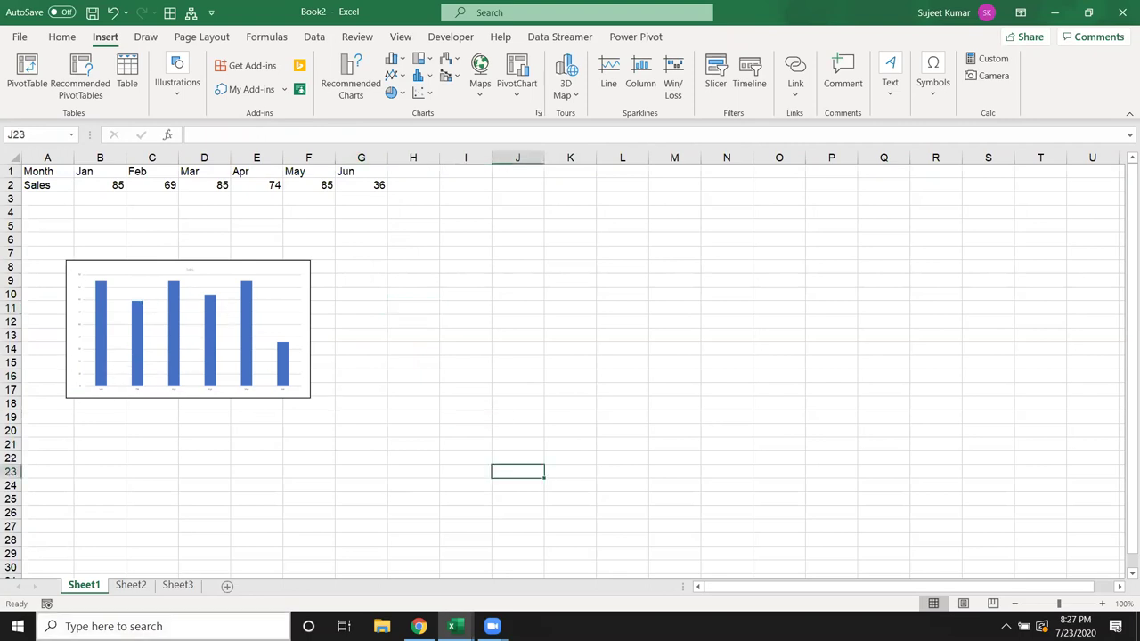
{"action": "left_click", "coordinate": [132, 587]}
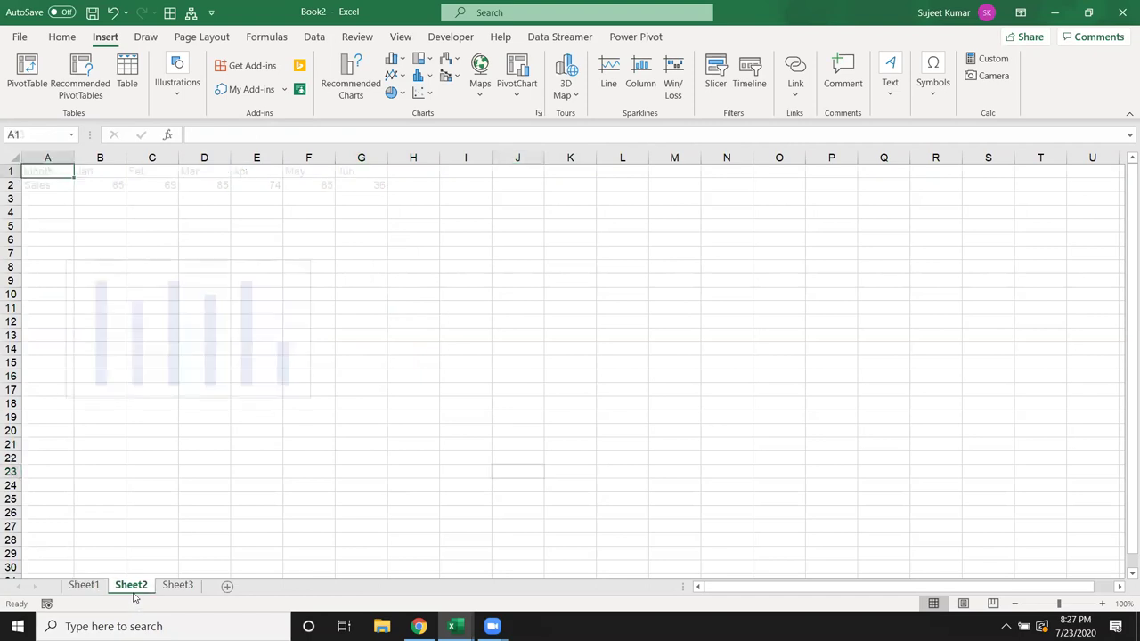
{"action": "left_click", "coordinate": [89, 585]}
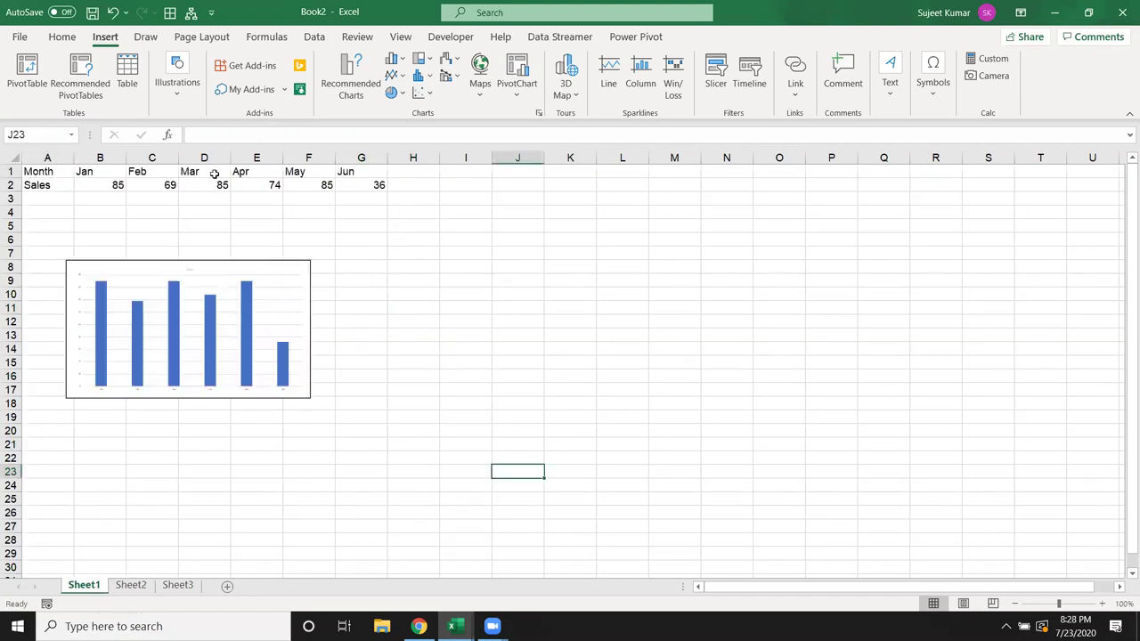
Step: Create a clustered column chart from the Month/Sales data in A1:G2 with a dark chart style
{"action": "left_click_drag", "start_coordinate": [67, 174], "coordinate": [360, 187]}
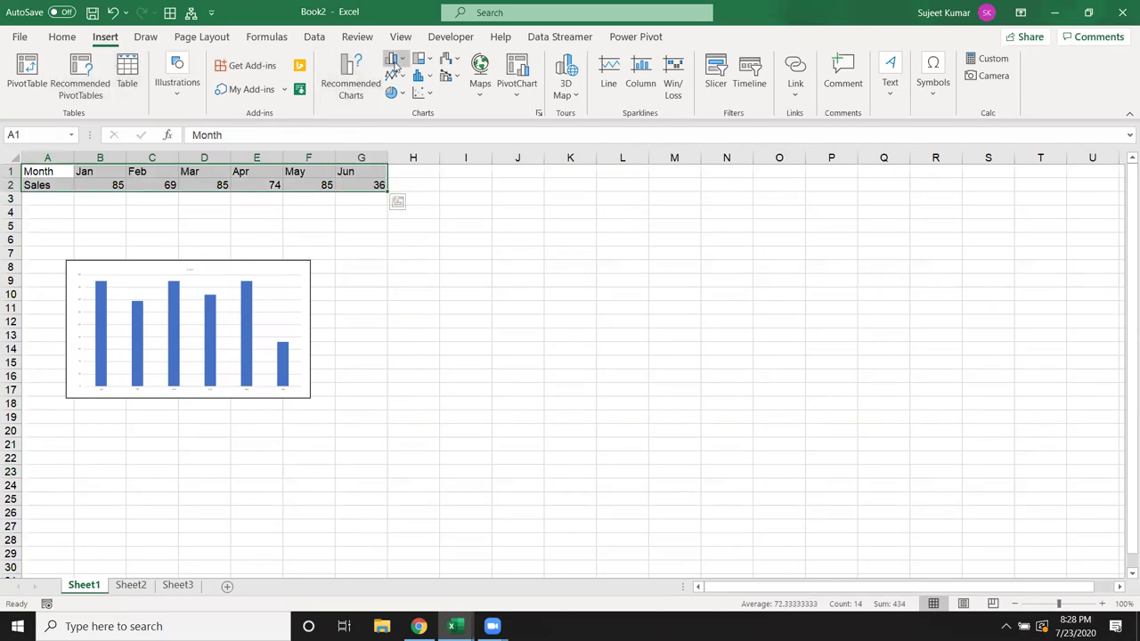
{"action": "left_click", "coordinate": [394, 59]}
{"action": "left_click", "coordinate": [401, 111]}
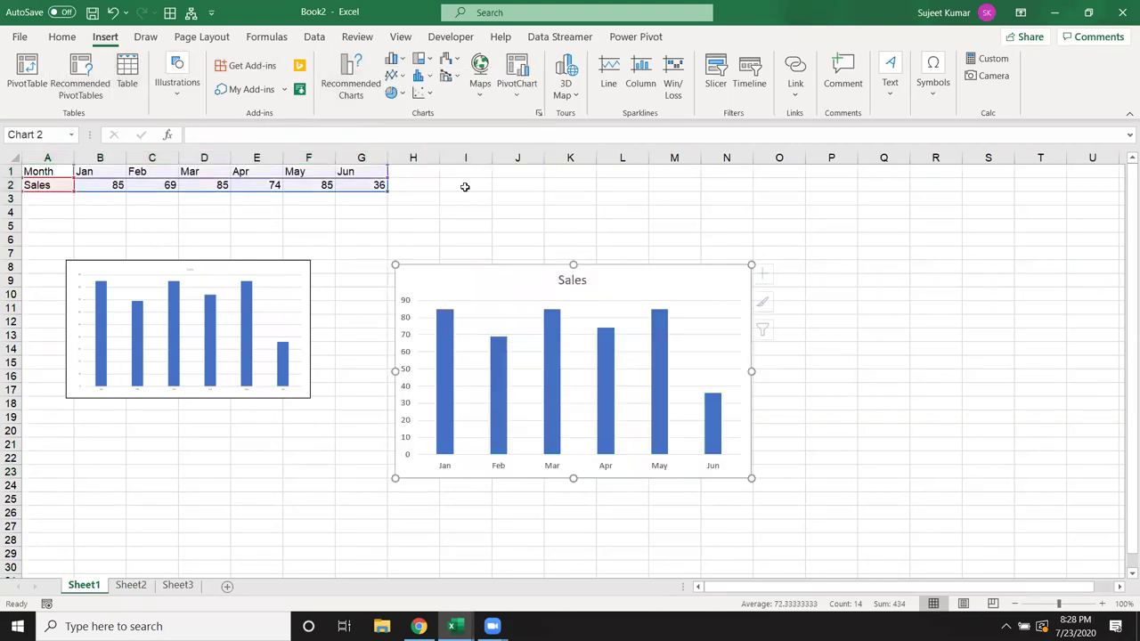
{"action": "left_click_drag", "start_coordinate": [456, 278], "coordinate": [458, 252]}
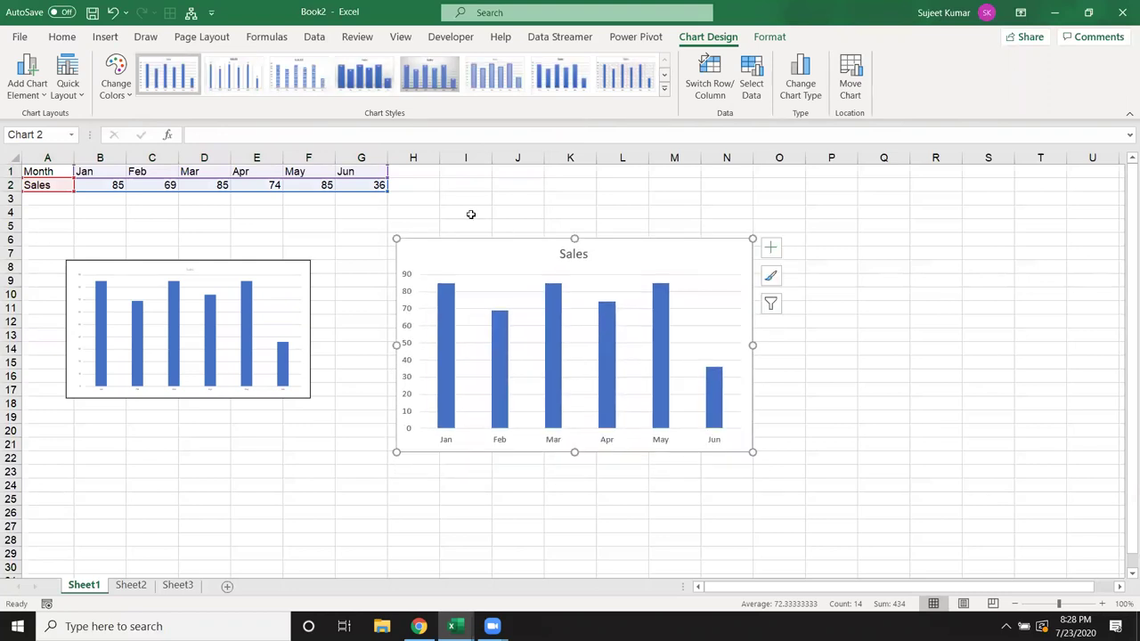
{"action": "left_click", "coordinate": [664, 74]}
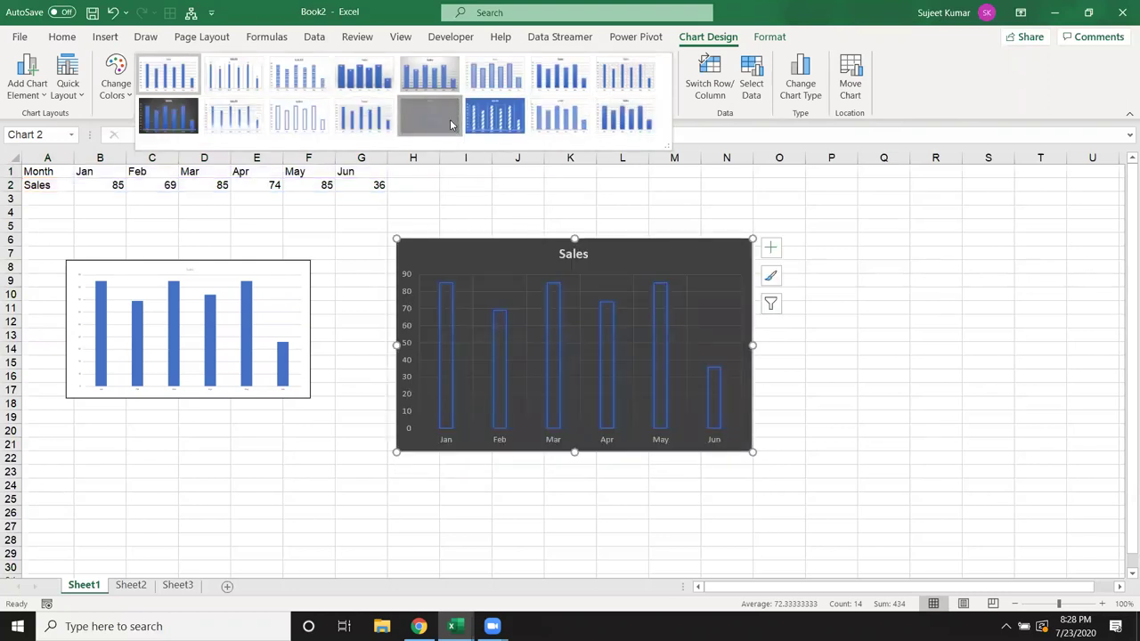
{"action": "left_click", "coordinate": [429, 75]}
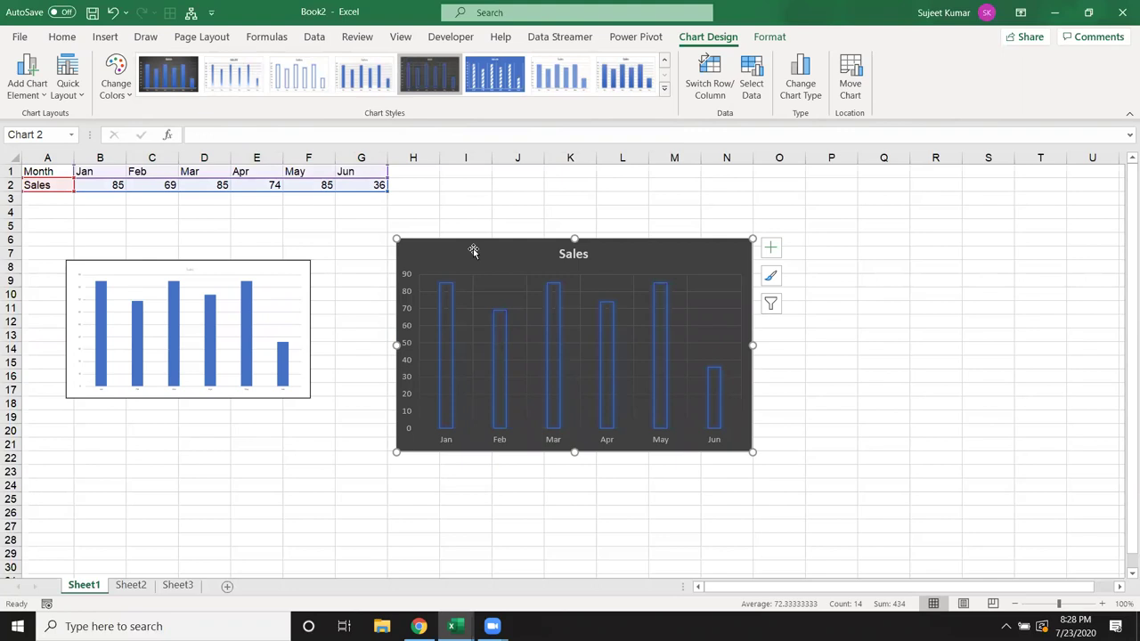
Step: Move the dark Sales chart from Sheet1 to Sheet2's top-left and shrink it slightly
{"action": "key", "text": "Delete"}
{"action": "left_click", "coordinate": [131, 585]}
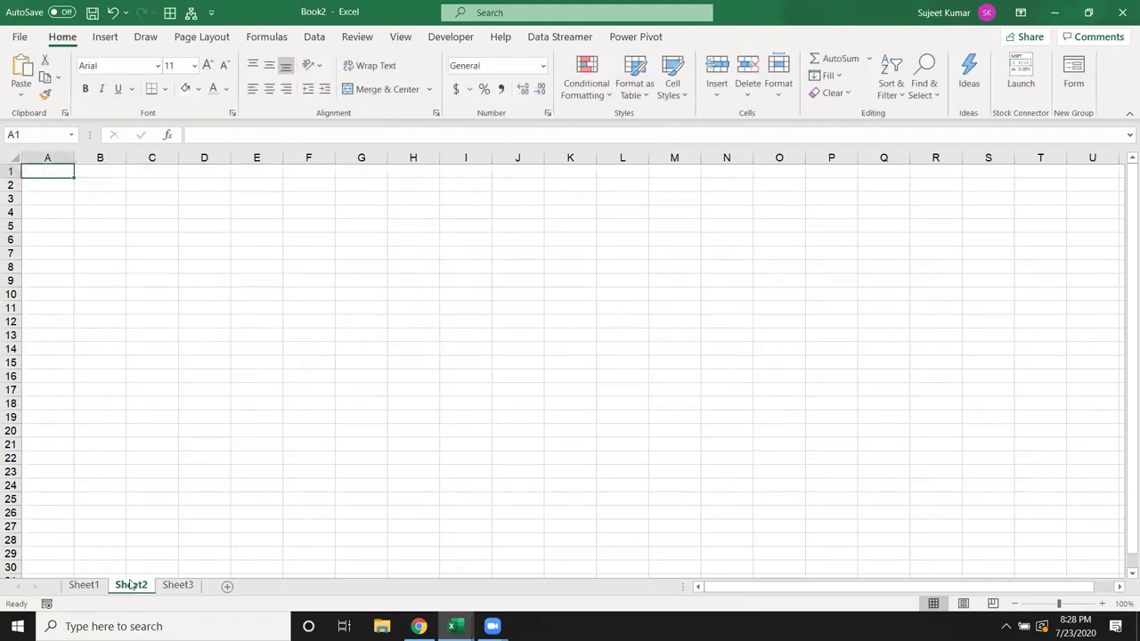
{"action": "key", "text": "ctrl+v"}
{"action": "left_click", "coordinate": [513, 360]}
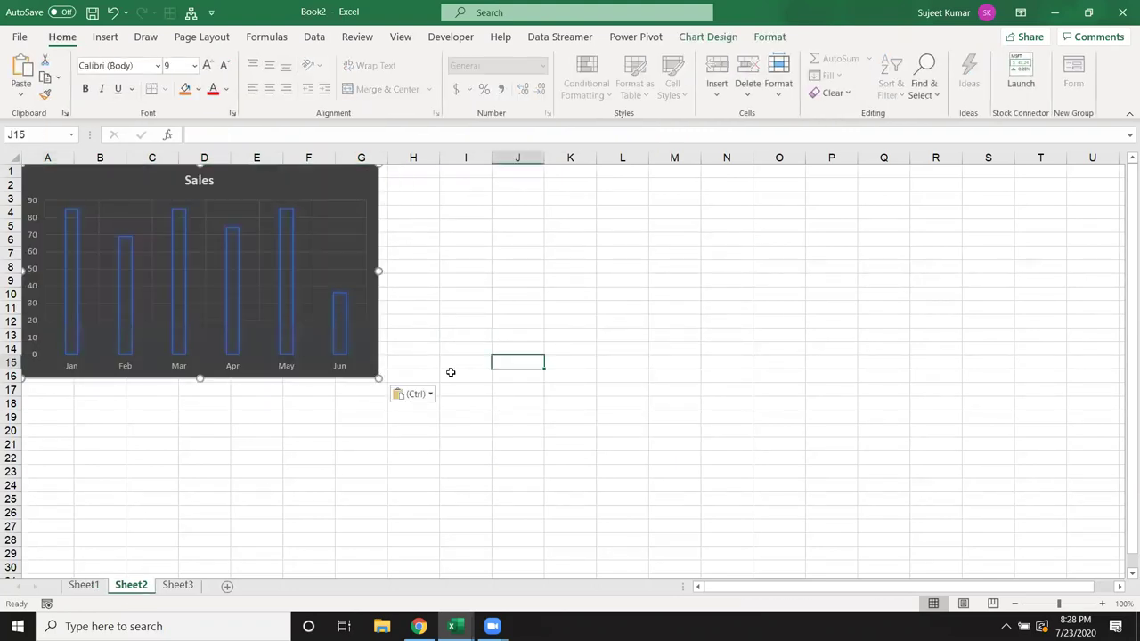
{"action": "left_click", "coordinate": [375, 377]}
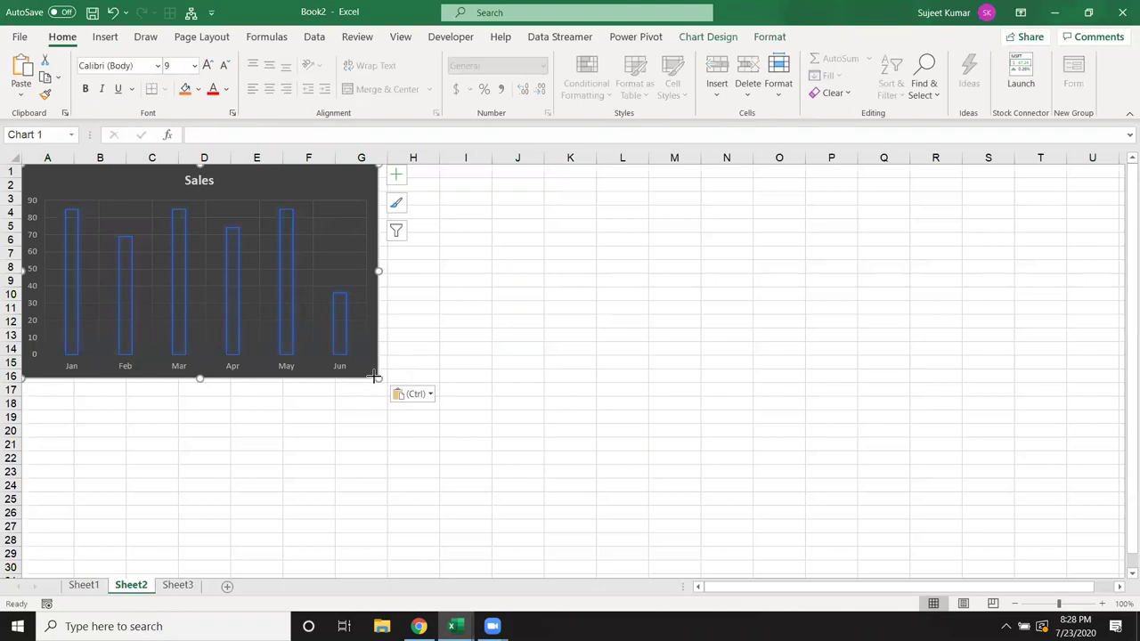
{"action": "left_click_drag", "start_coordinate": [374, 377], "coordinate": [356, 362]}
{"action": "left_click", "coordinate": [413, 374]}
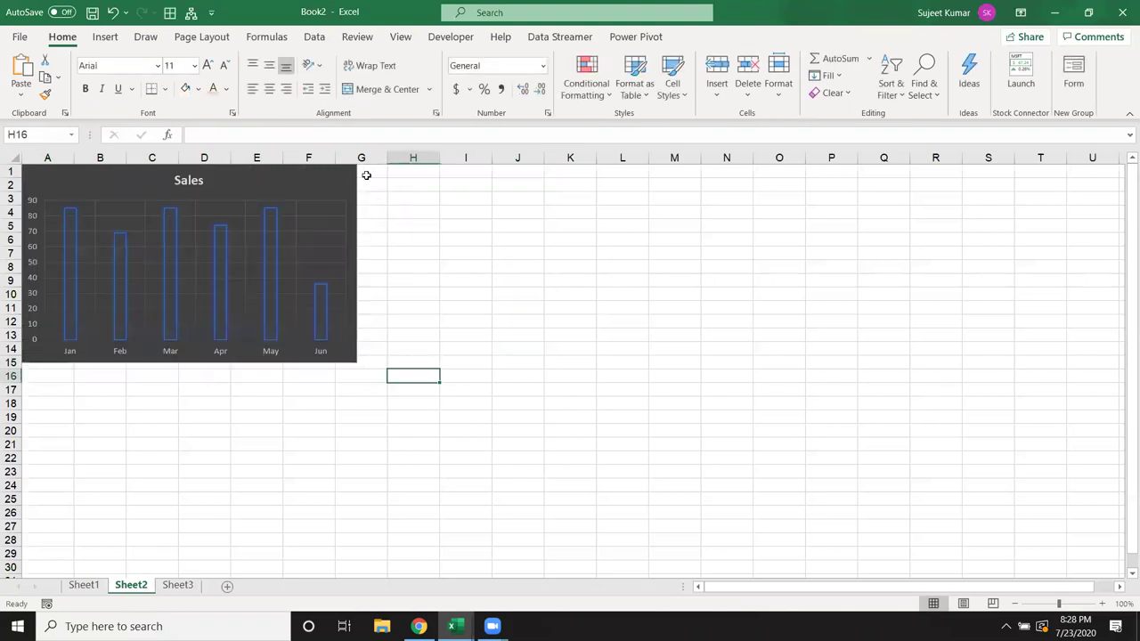
{"action": "left_click", "coordinate": [363, 157]}
{"action": "key", "text": "ctrl+shift+Right"}
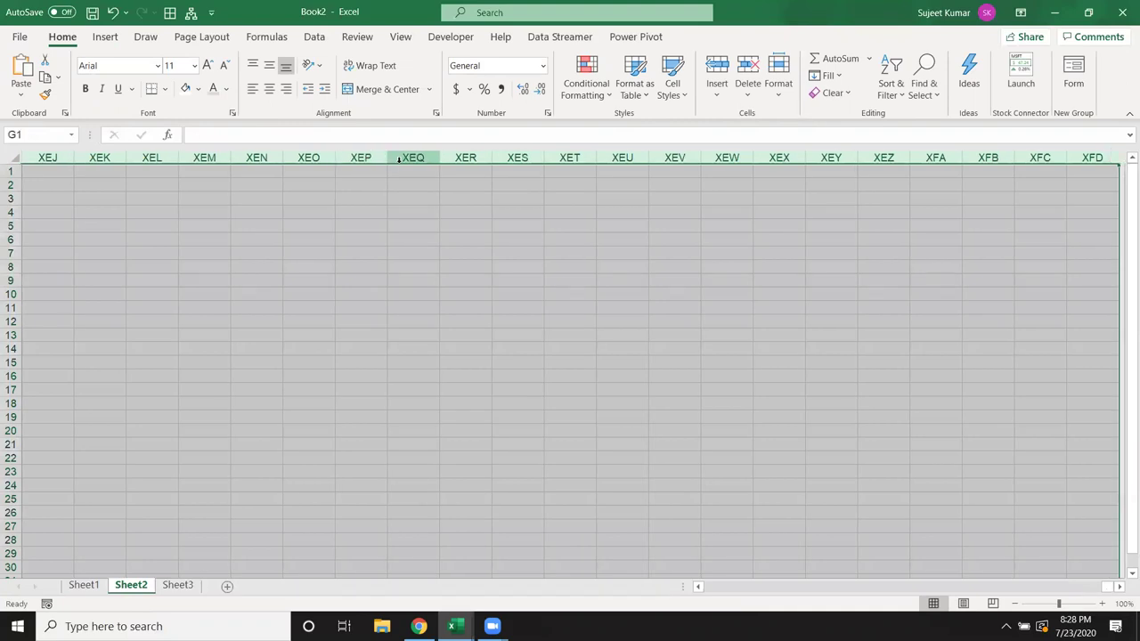
{"action": "right_click", "coordinate": [407, 157]}
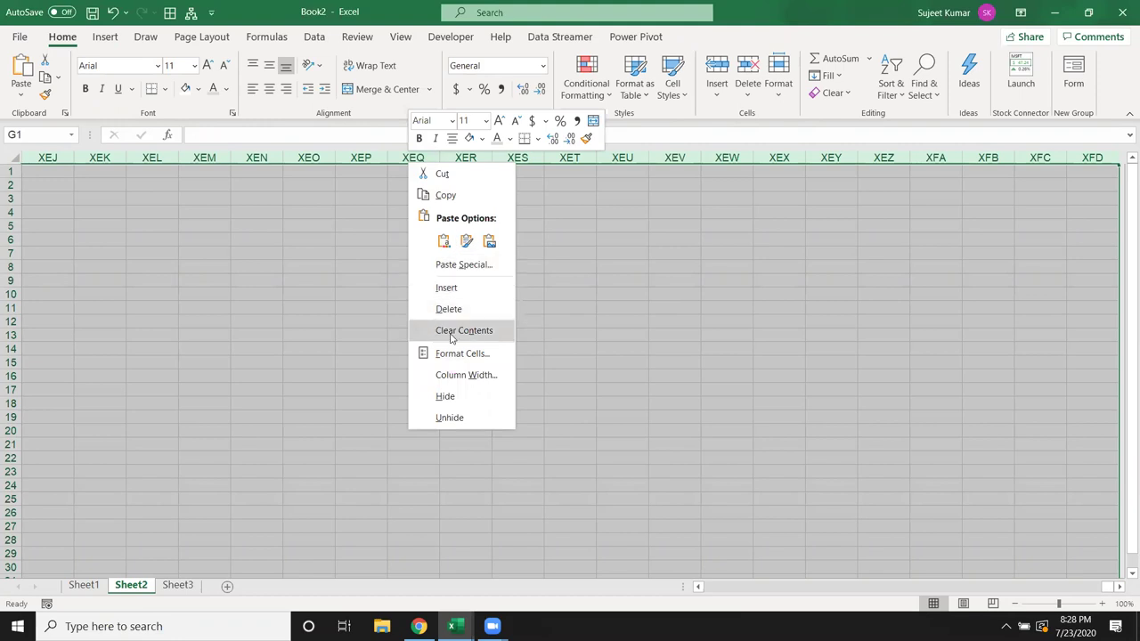
{"action": "left_click", "coordinate": [240, 322]}
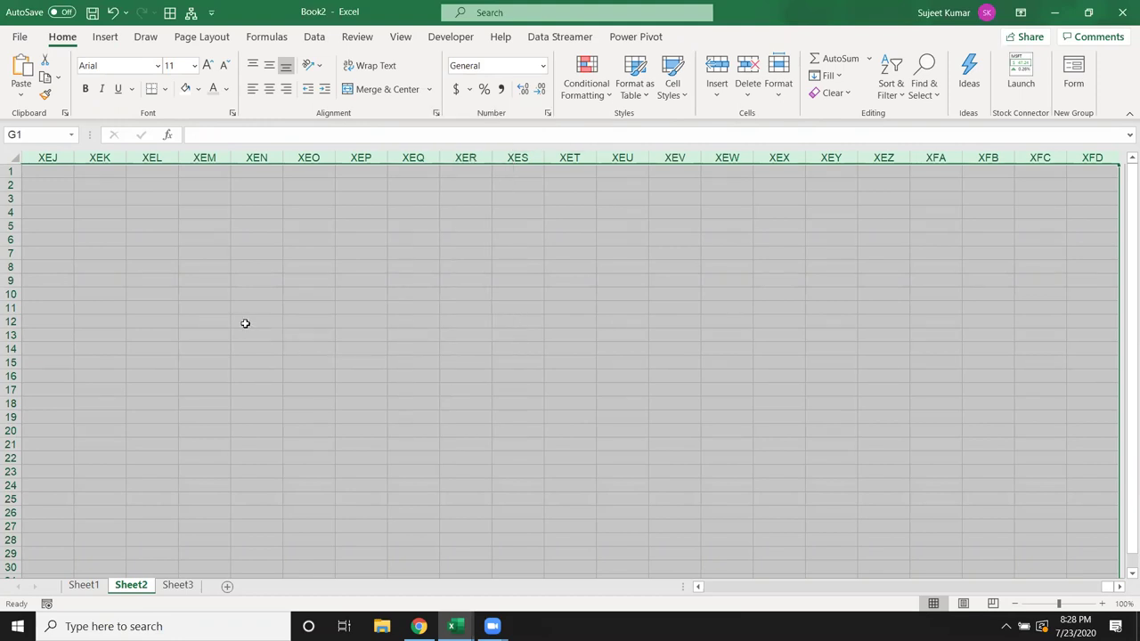
{"action": "key", "text": "ctrl+Left"}
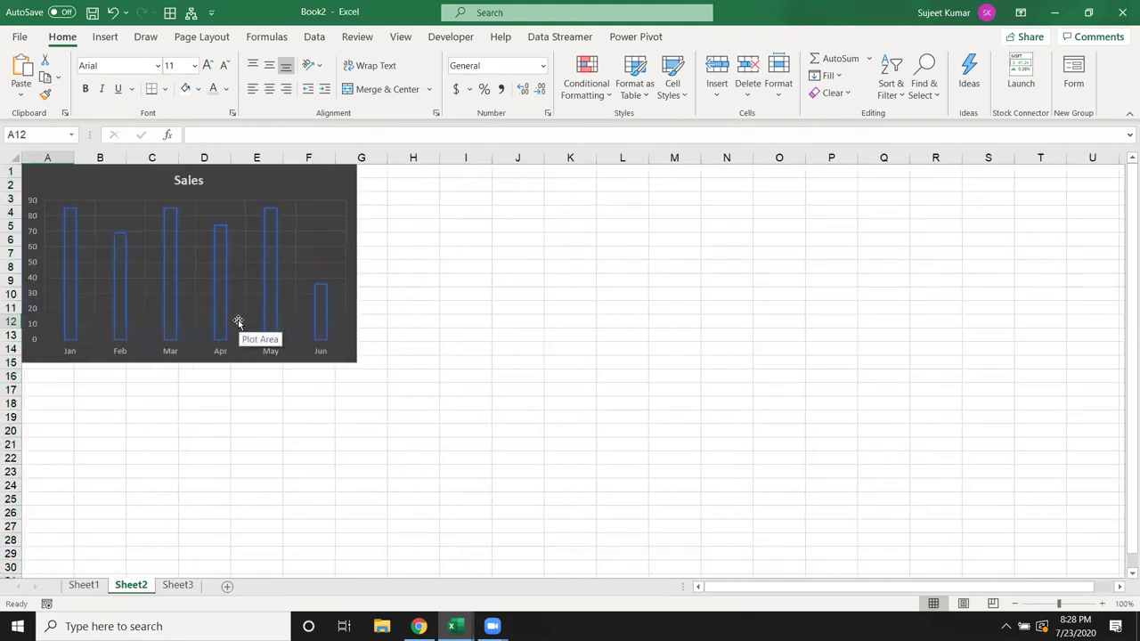
Step: Copy the Sales chart onto Sheet3 and enlarge it to reach column T, row 30
{"action": "left_click", "coordinate": [288, 192]}
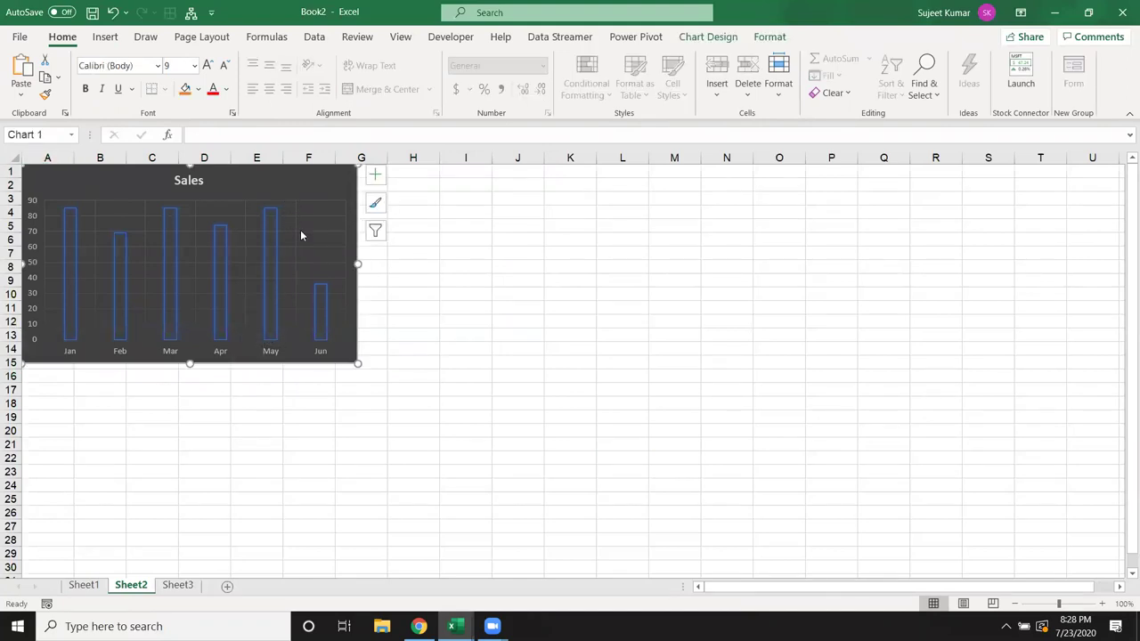
{"action": "key", "text": "ctrl+c"}
{"action": "left_click", "coordinate": [177, 586]}
{"action": "key", "text": "ctrl+v"}
{"action": "left_click_drag", "start_coordinate": [356, 364], "coordinate": [1035, 564]}
{"action": "left_click", "coordinate": [1107, 463]}
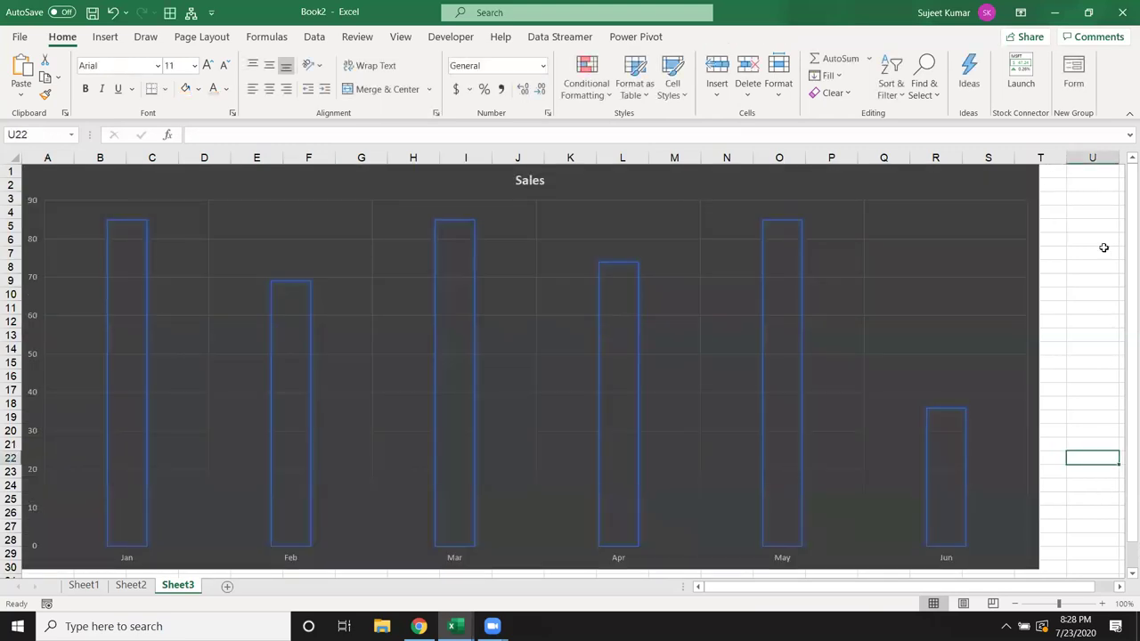
Step: Hide every column from T to the last column on Sheet3
{"action": "left_click", "coordinate": [1058, 156]}
{"action": "key", "text": "ctrl+shift+Right"}
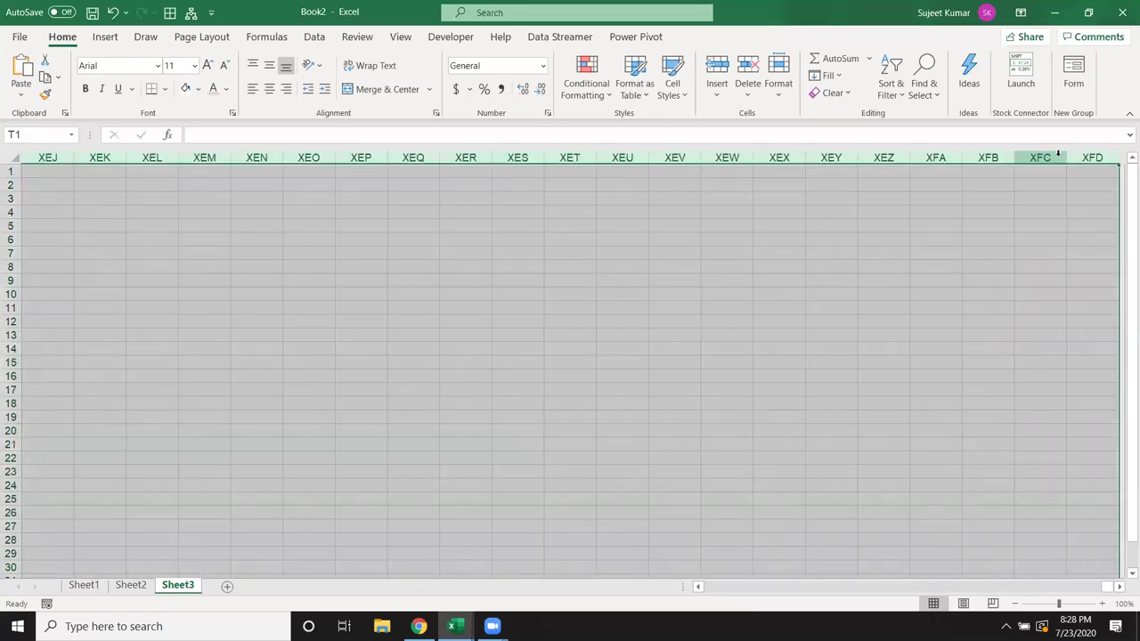
{"action": "right_click", "coordinate": [1058, 156]}
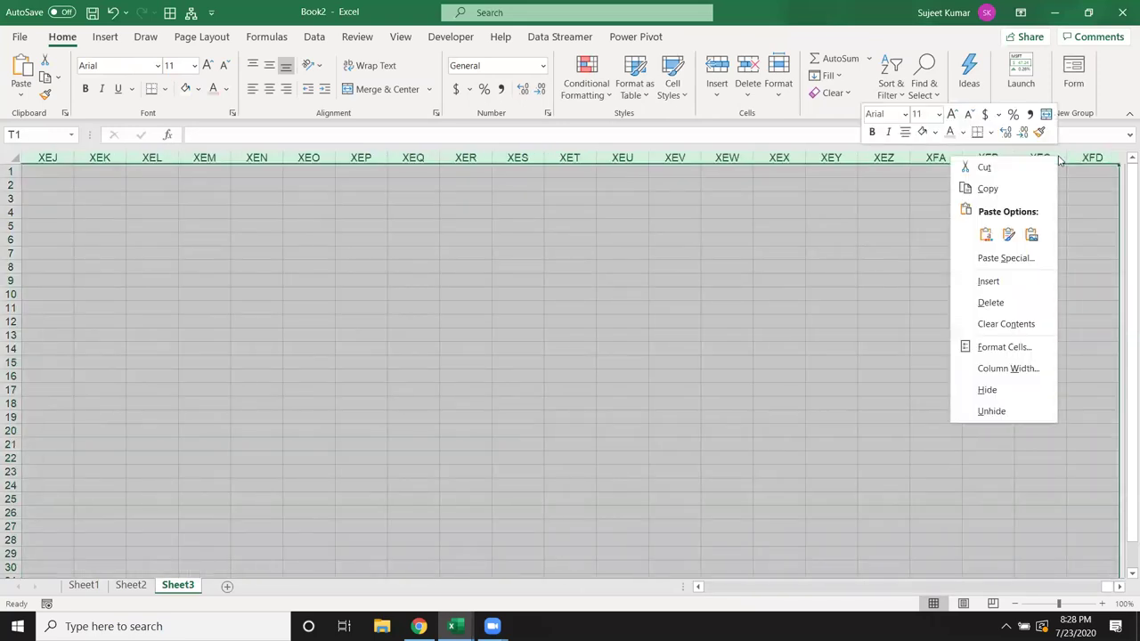
{"action": "left_click", "coordinate": [988, 390]}
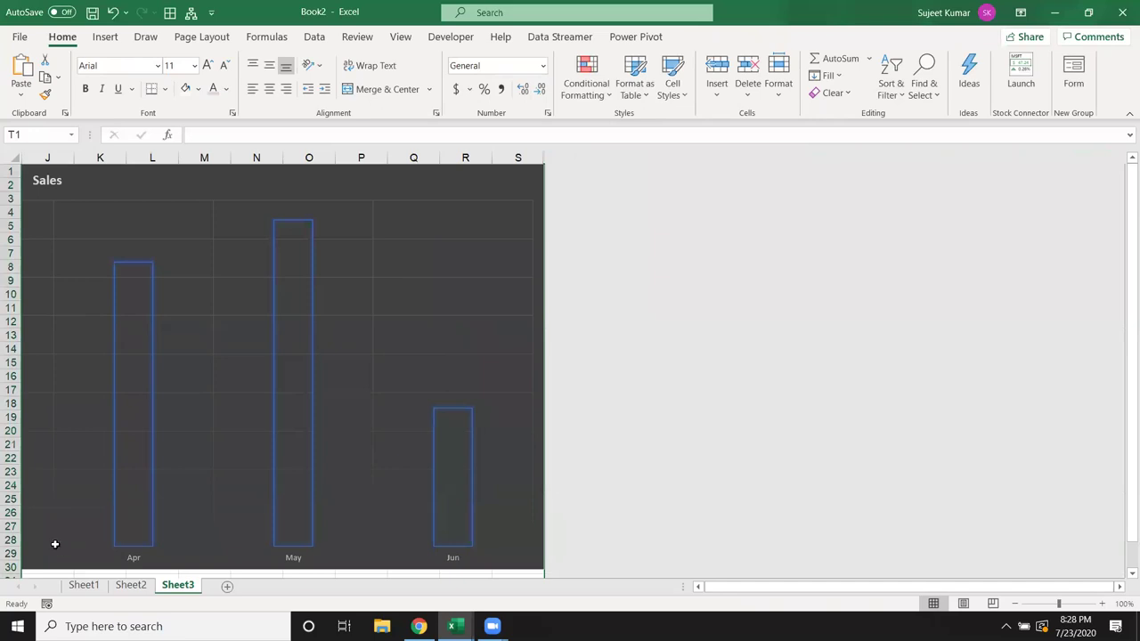
Step: Hide every row from 31 to the last row on Sheet3
{"action": "scroll", "coordinate": [54, 543], "scroll_direction": "down", "scroll_amount": 2}
{"action": "left_click", "coordinate": [11, 498]}
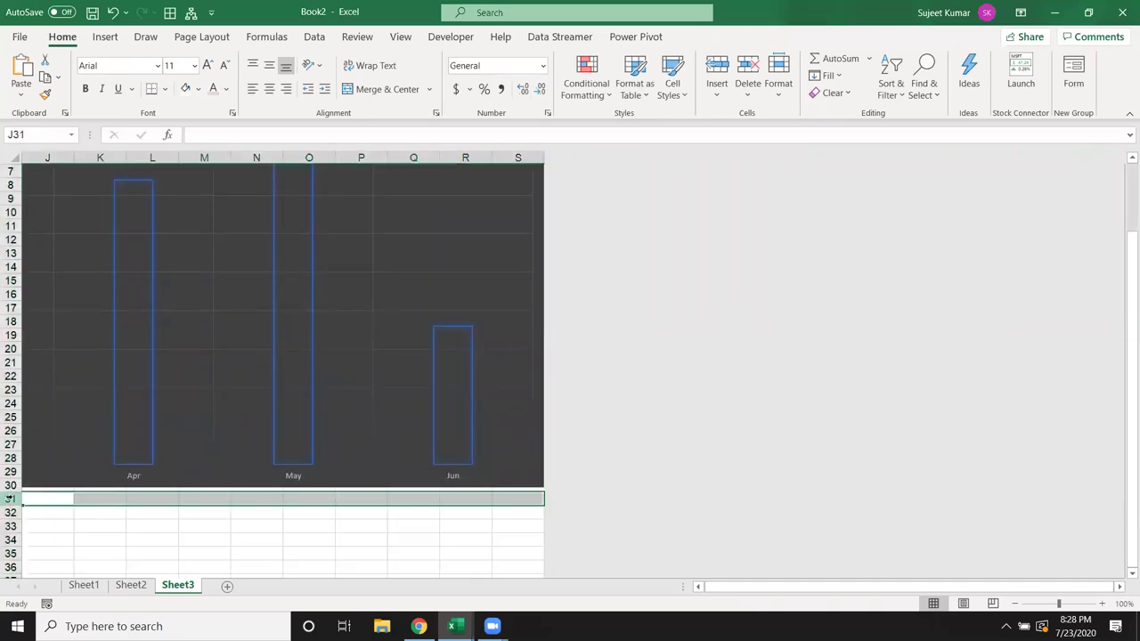
{"action": "key", "text": "ctrl+shift+Down"}
{"action": "right_click", "coordinate": [56, 493]}
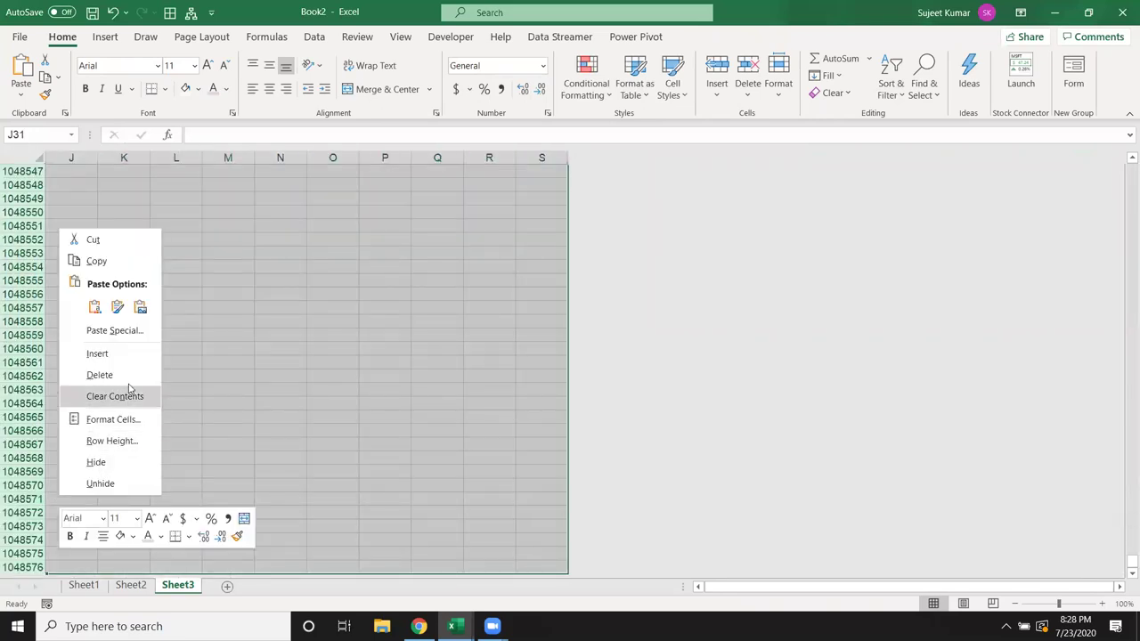
{"action": "left_click", "coordinate": [95, 462]}
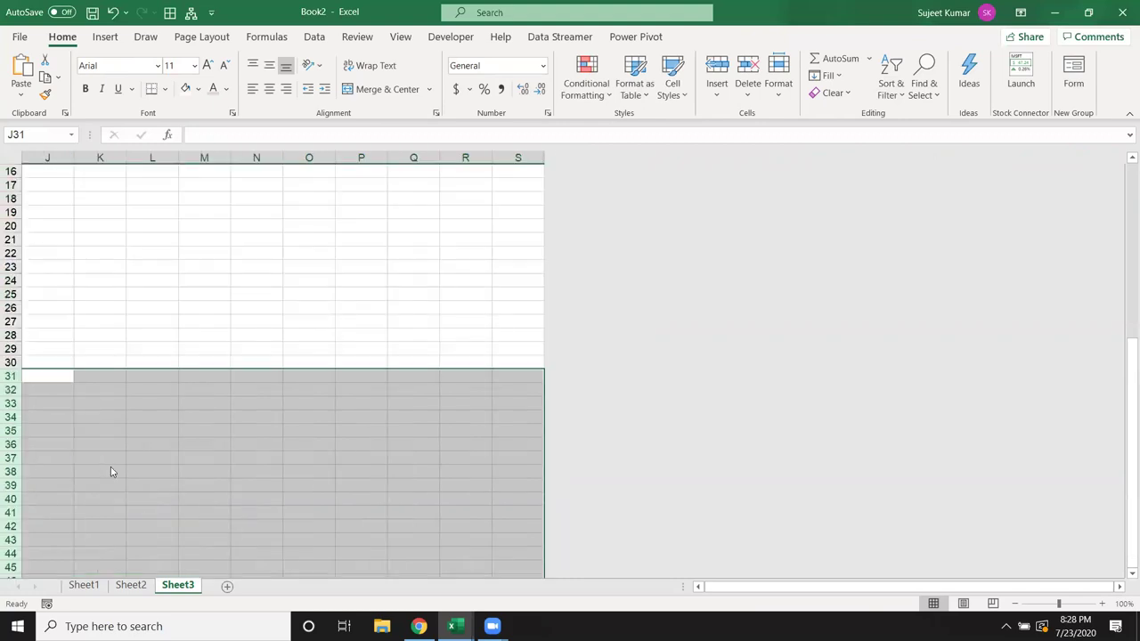
{"action": "scroll", "coordinate": [369, 481], "scroll_direction": "up", "scroll_amount": 5}
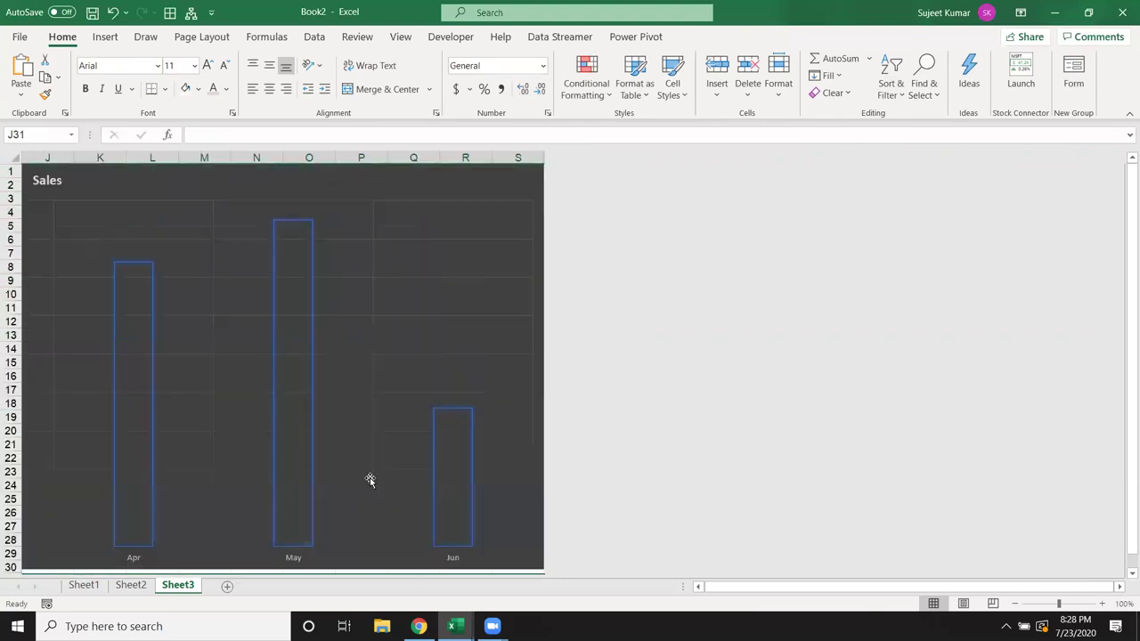
{"action": "left_click", "coordinate": [474, 229]}
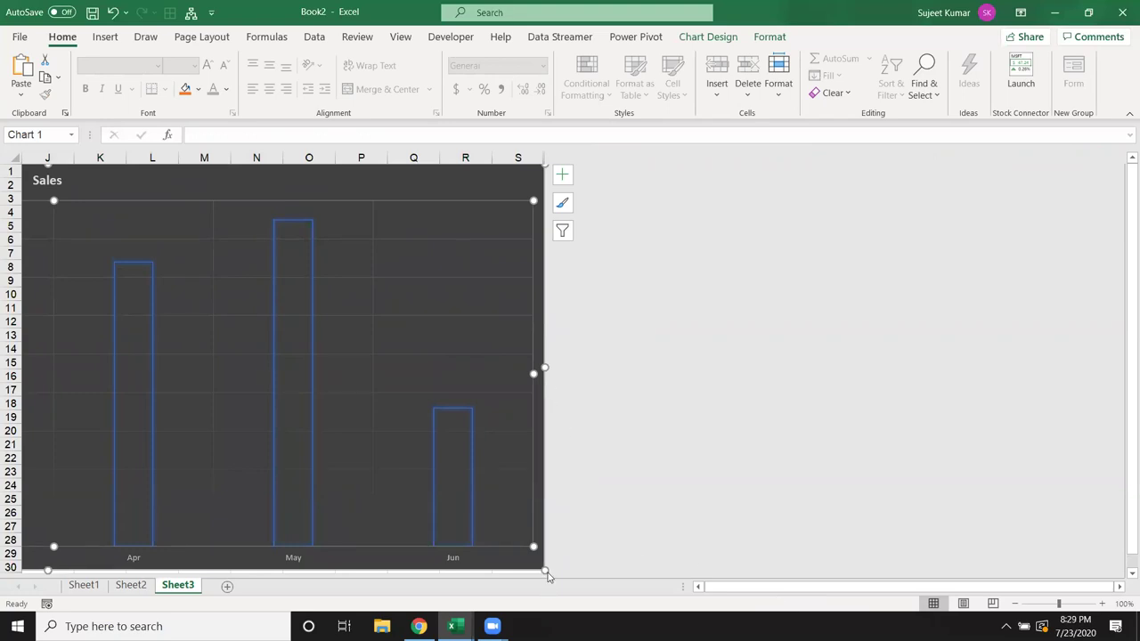
Step: Reposition and resize the dark Sales chart to span exactly columns A–S and rows 1–30
{"action": "left_click_drag", "start_coordinate": [543, 570], "coordinate": [452, 482]}
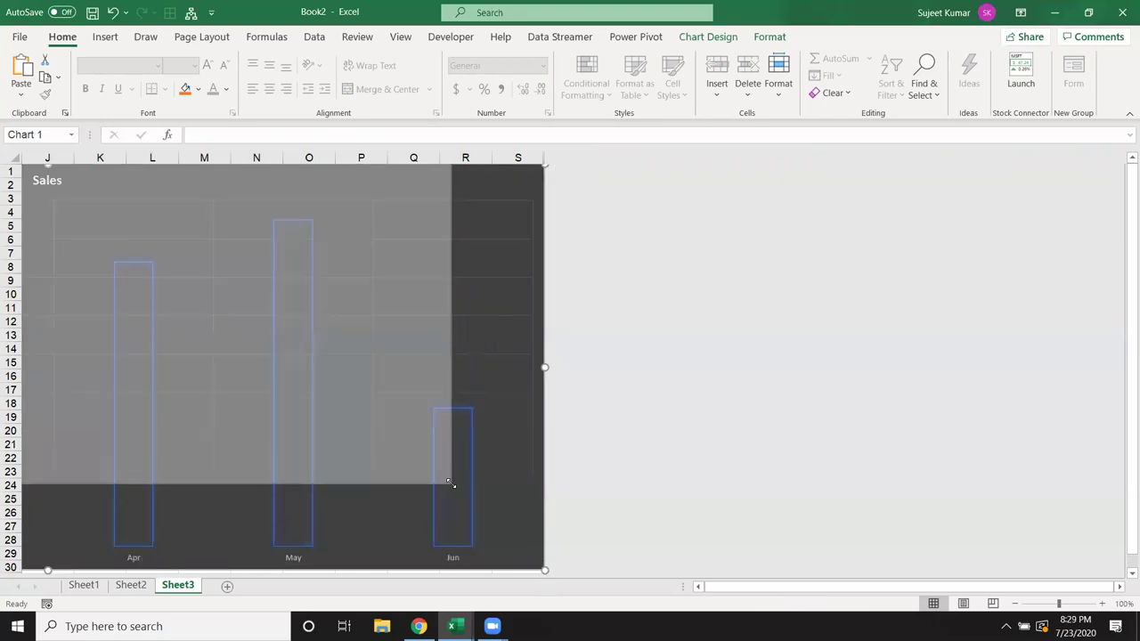
{"action": "left_click_drag", "start_coordinate": [246, 193], "coordinate": [291, 188]}
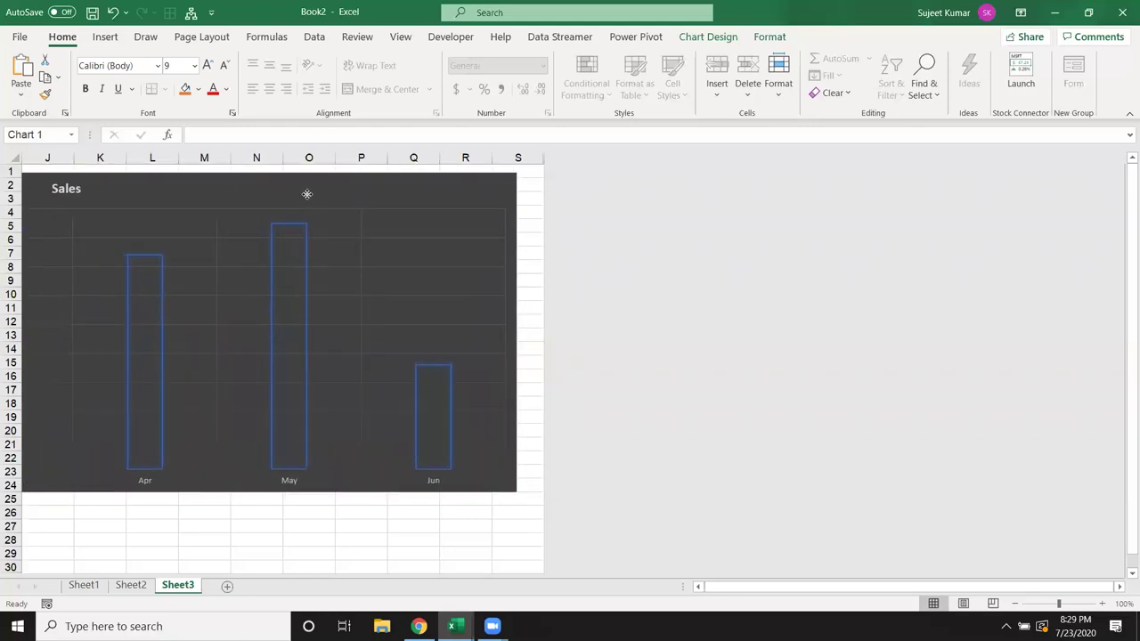
{"action": "left_click_drag", "start_coordinate": [291, 188], "coordinate": [306, 188]}
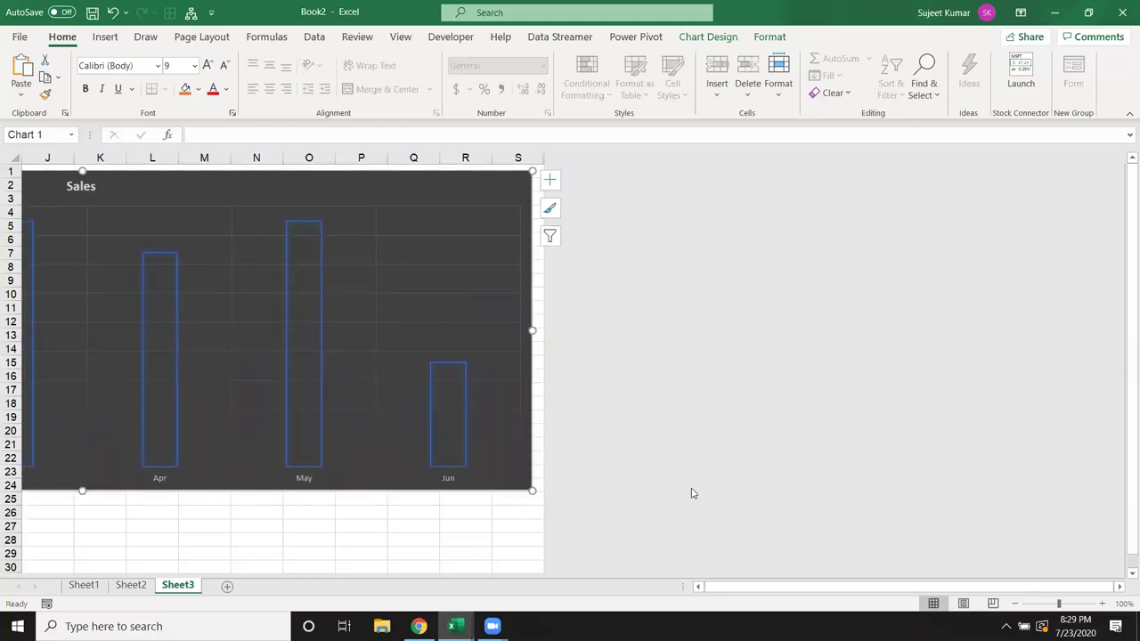
{"action": "left_click", "coordinate": [412, 561]}
{"action": "key", "text": "Left"}
{"action": "key", "text": "Home"}
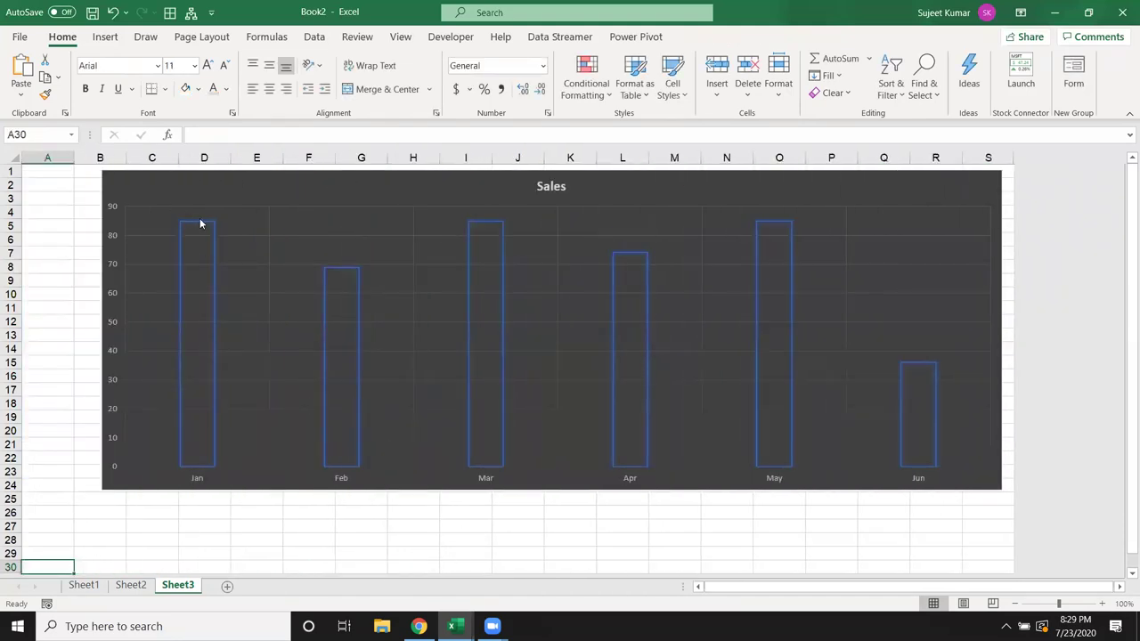
{"action": "left_click", "coordinate": [142, 185]}
{"action": "left_click_drag", "start_coordinate": [89, 173], "coordinate": [71, 174]}
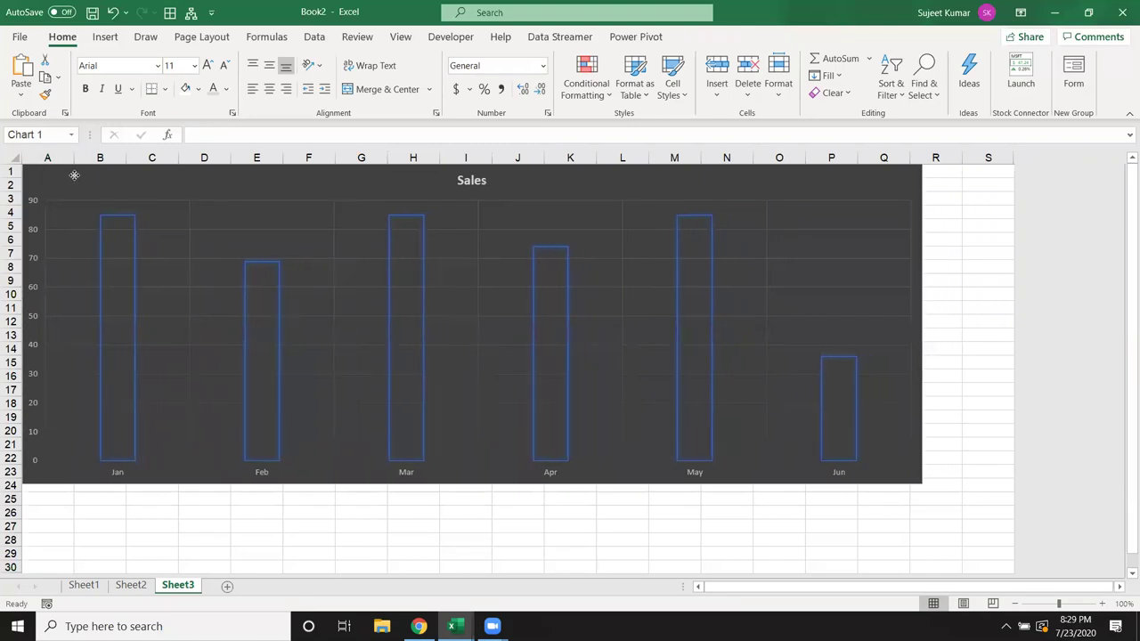
{"action": "scroll", "coordinate": [900, 464], "scroll_direction": "down", "scroll_amount": 1}
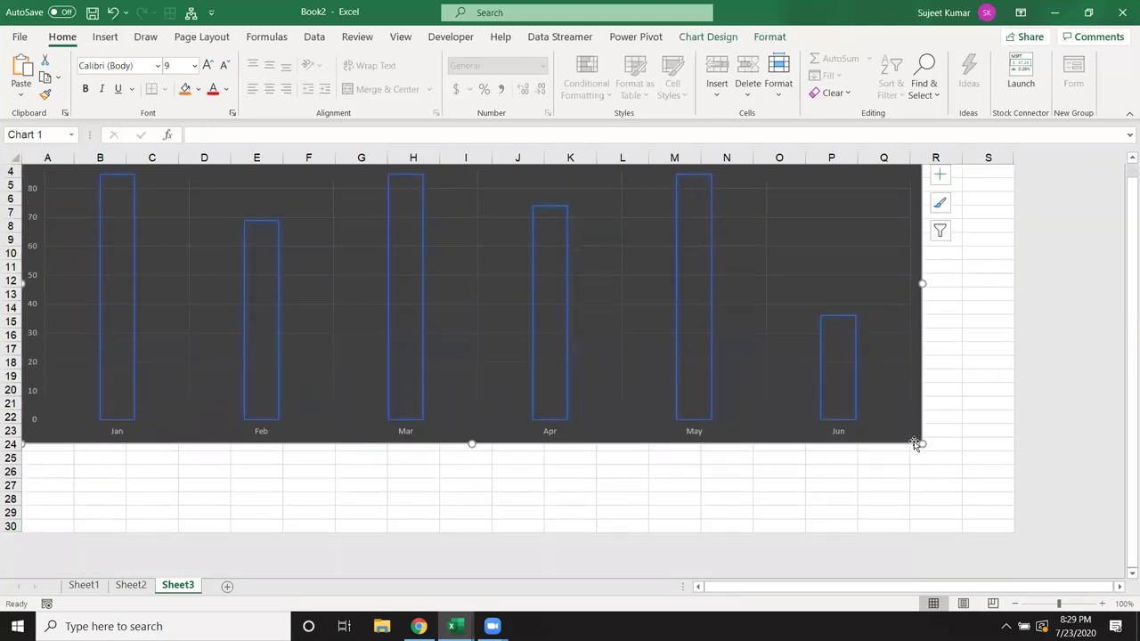
{"action": "left_click_drag", "start_coordinate": [923, 443], "coordinate": [1014, 530]}
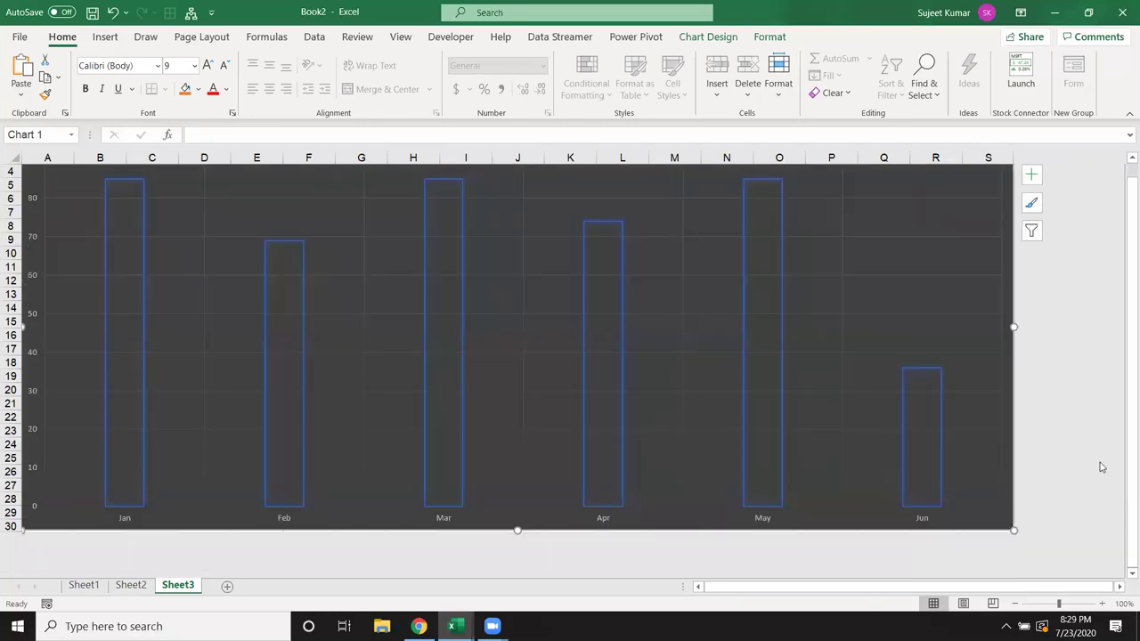
{"action": "scroll", "coordinate": [1073, 435], "scroll_direction": "up", "scroll_amount": 1}
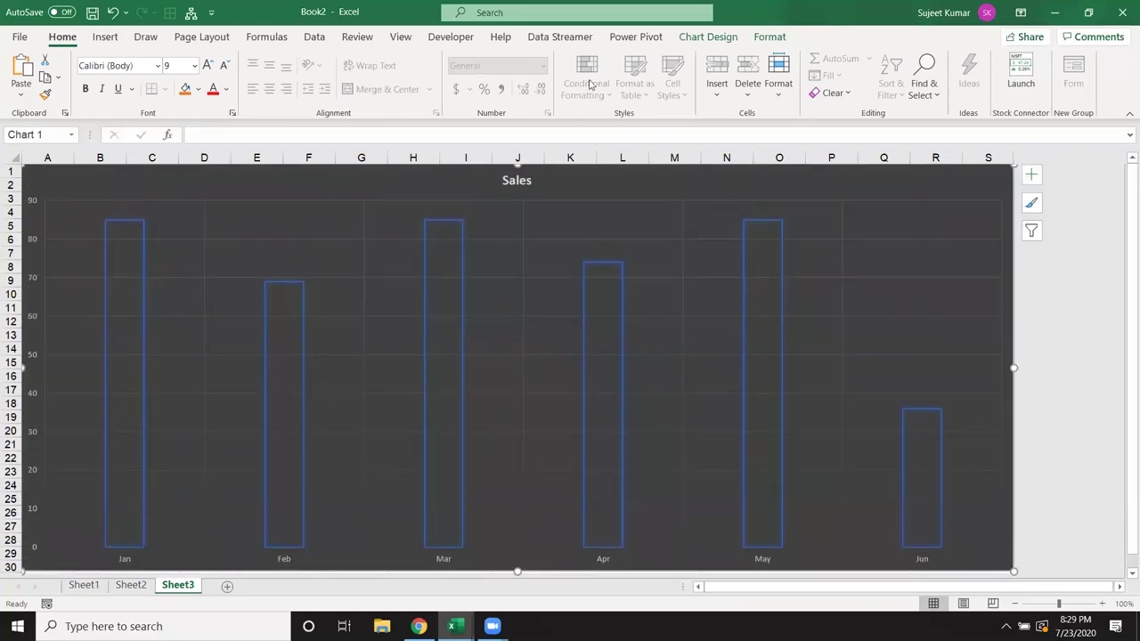
Step: Turn off Gridlines View and Headings View for Sheet3 on the Page Layout tab
{"action": "left_click", "coordinate": [266, 36]}
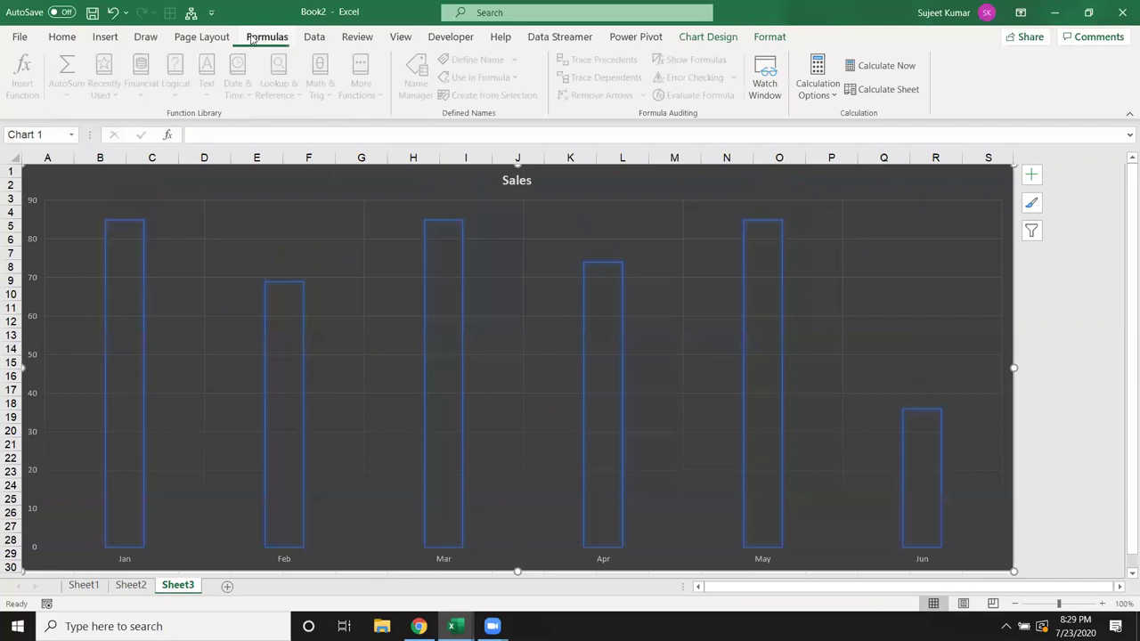
{"action": "left_click", "coordinate": [199, 41]}
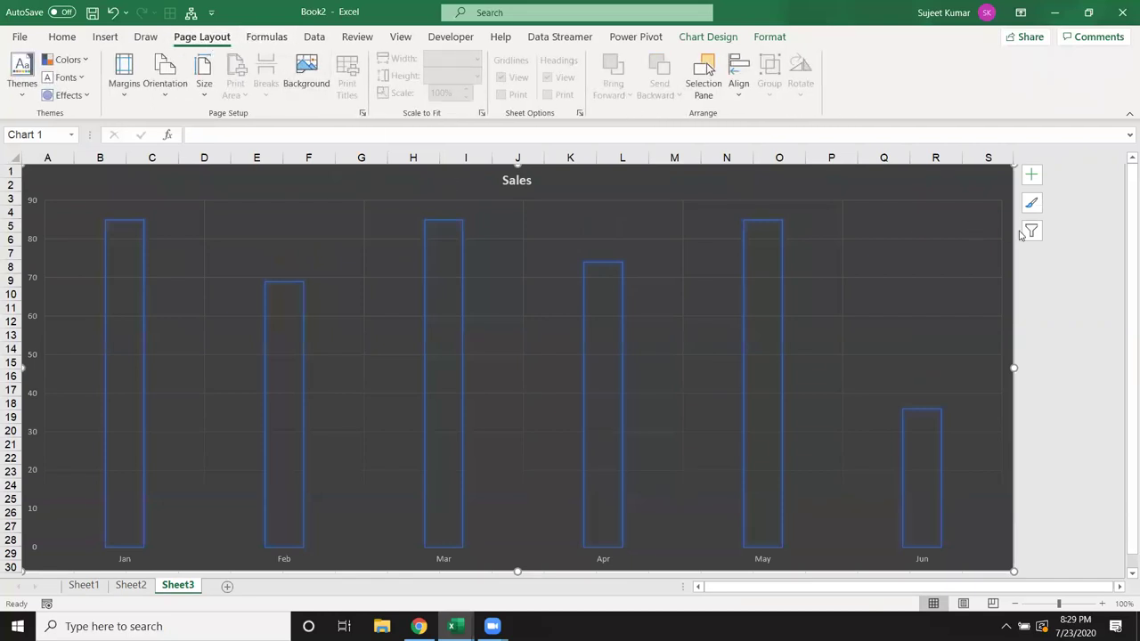
{"action": "scroll", "coordinate": [862, 249], "scroll_direction": "down", "scroll_amount": 3}
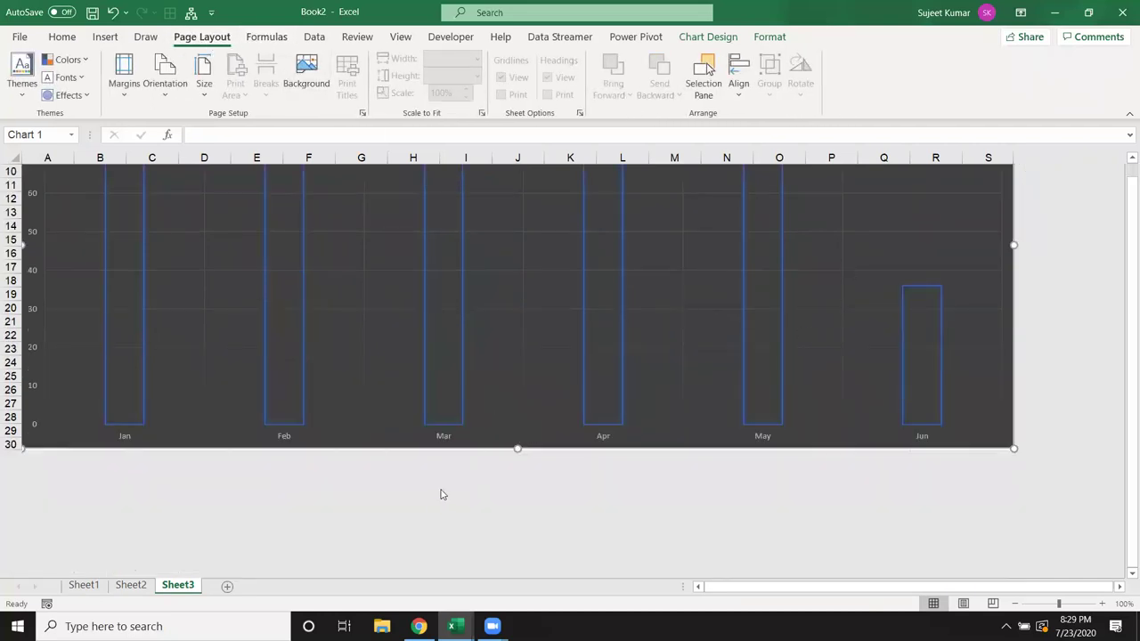
{"action": "scroll", "coordinate": [405, 214], "scroll_direction": "up", "scroll_amount": 2}
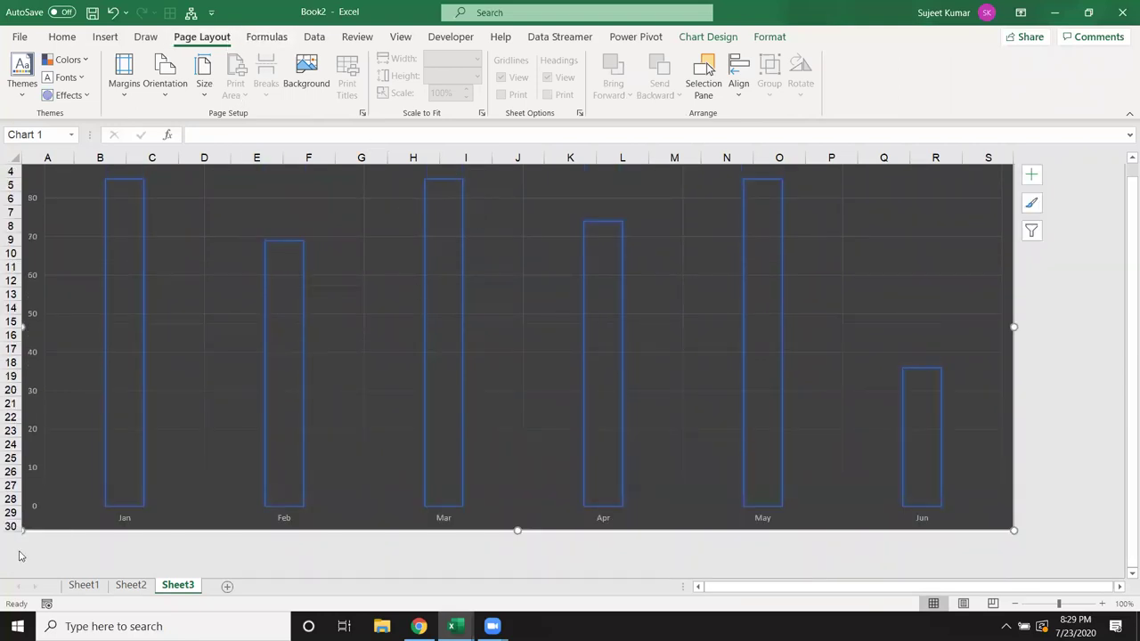
{"action": "left_click", "coordinate": [54, 554]}
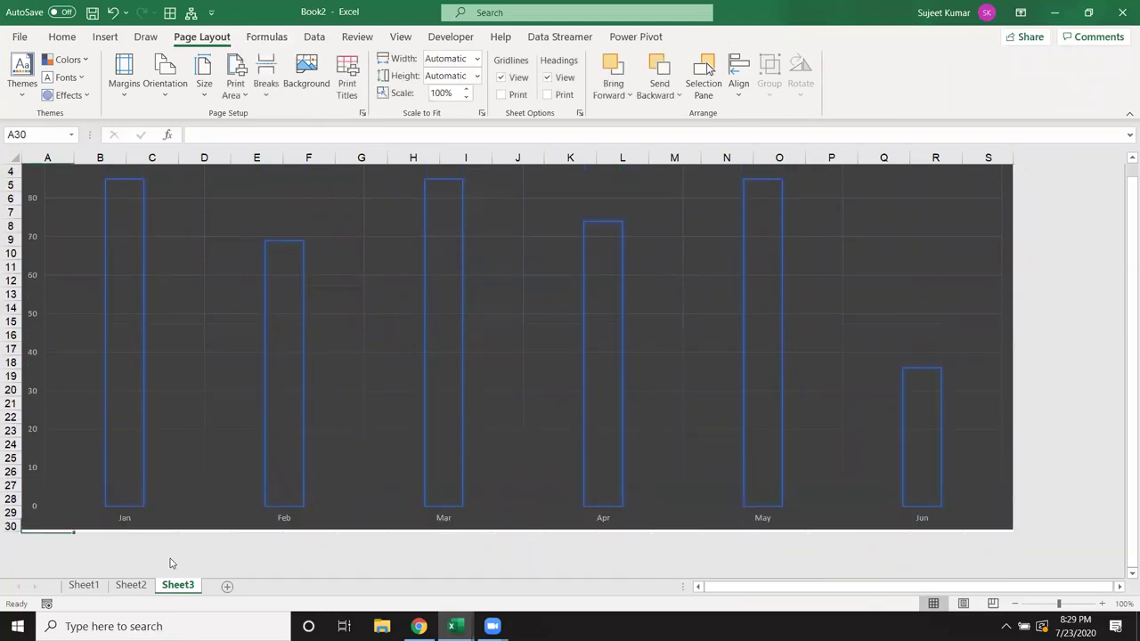
{"action": "left_click", "coordinate": [501, 78]}
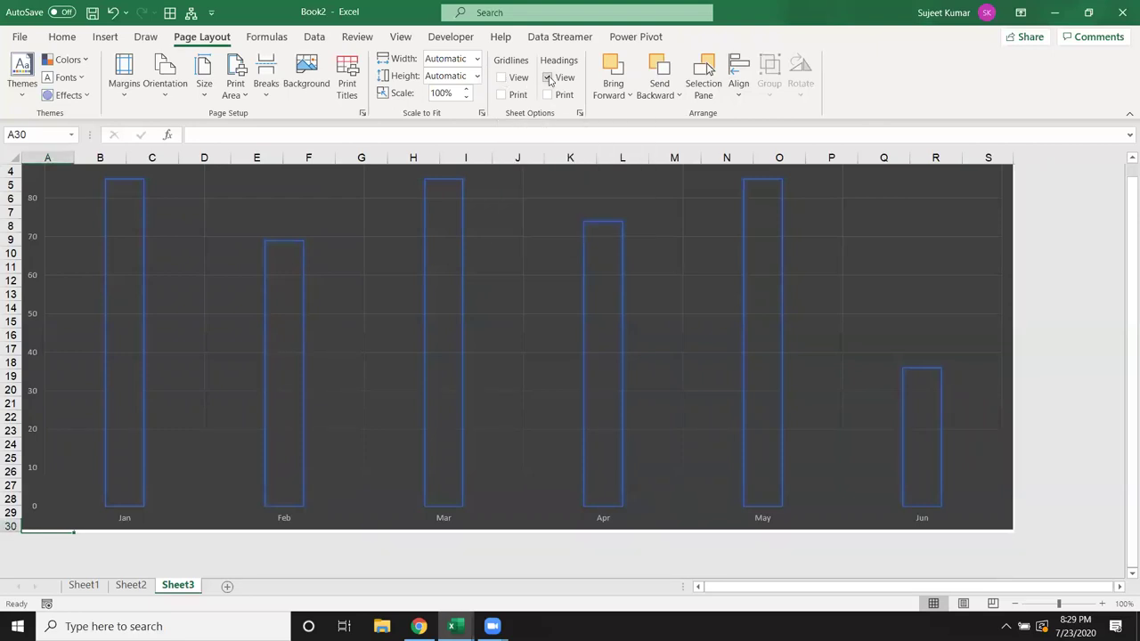
{"action": "left_click", "coordinate": [548, 78]}
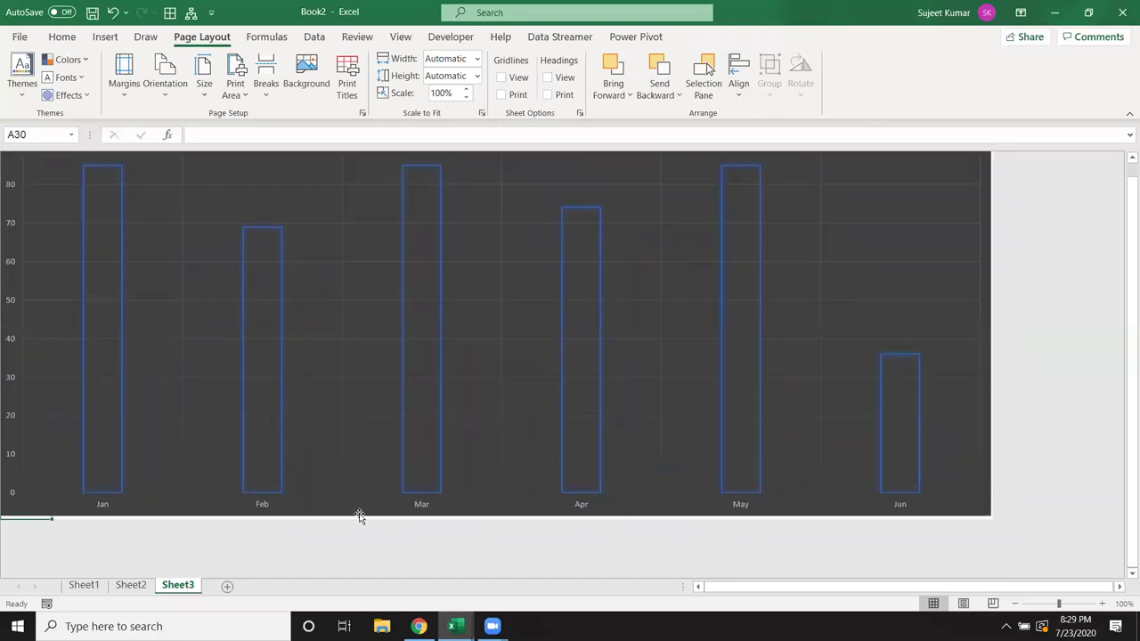
{"action": "left_click", "coordinate": [138, 585]}
Step: Link the small Sheet2 Sales chart to Sheet3 cell A1 via Insert > Link > Place in This Document
{"action": "left_click", "coordinate": [384, 445]}
{"action": "right_click", "coordinate": [318, 183]}
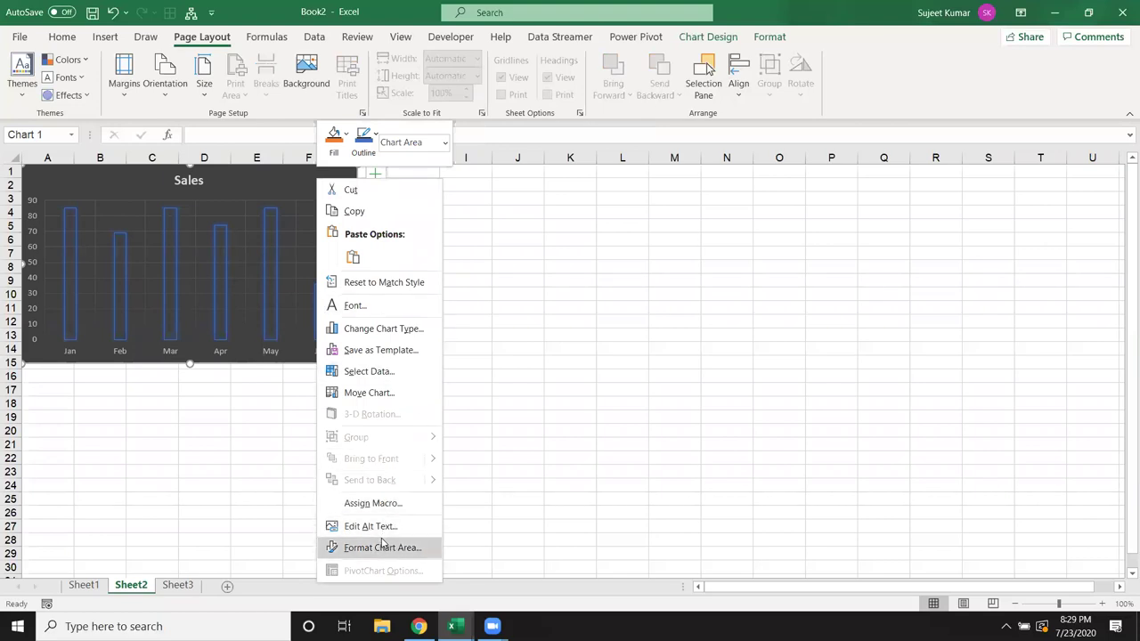
{"action": "key", "text": "Escape"}
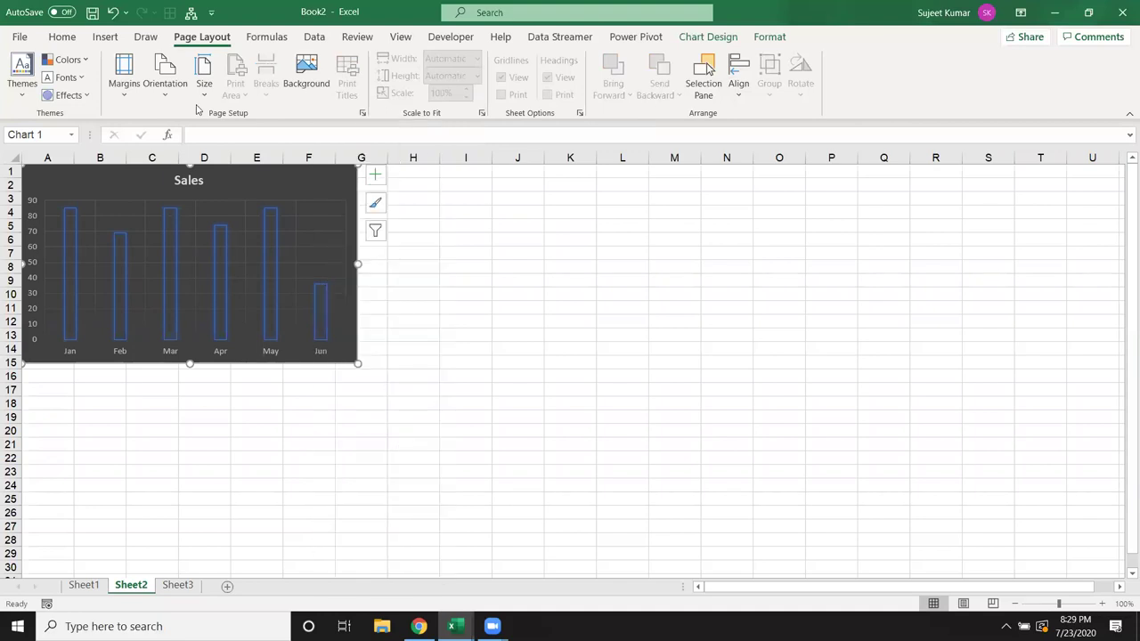
{"action": "left_click", "coordinate": [105, 36]}
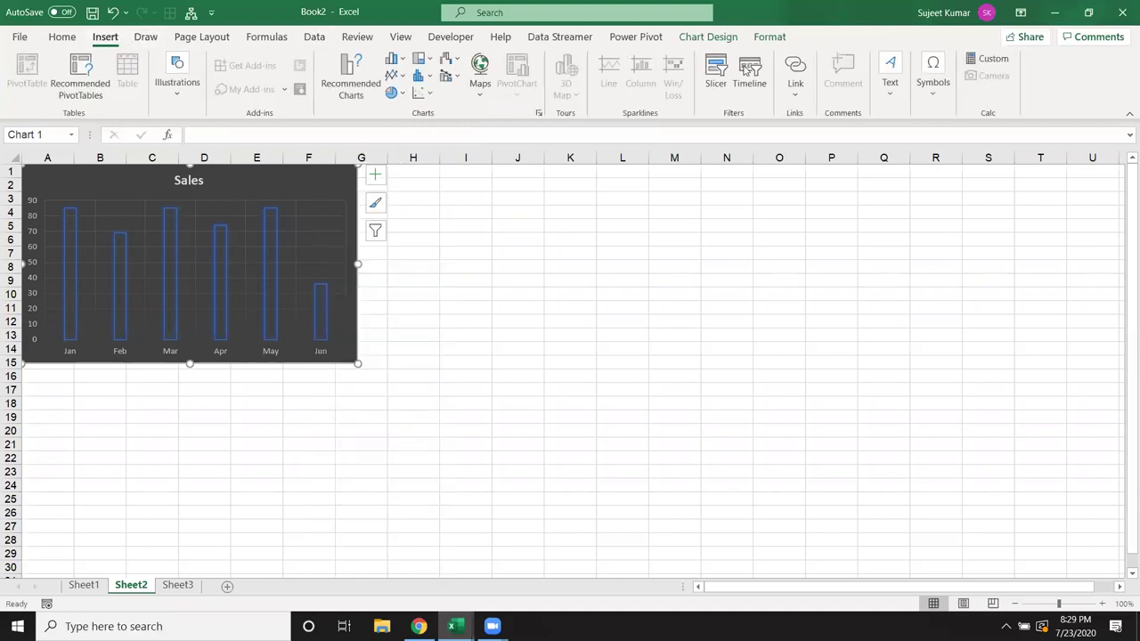
{"action": "left_click", "coordinate": [795, 72]}
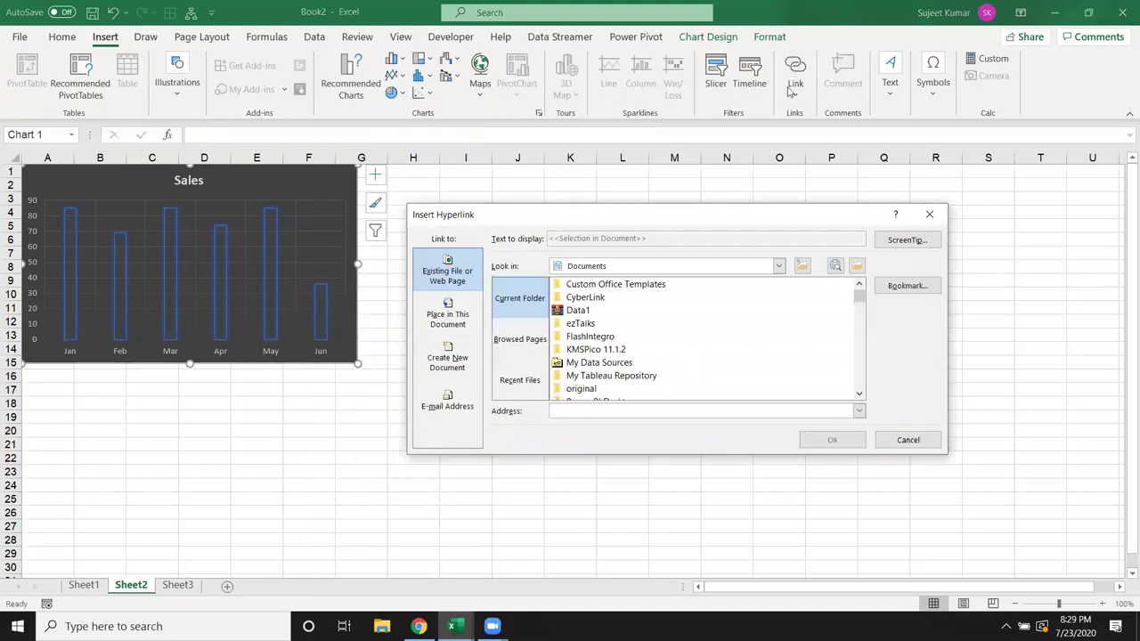
{"action": "left_click", "coordinate": [907, 289]}
{"action": "left_click", "coordinate": [552, 294]}
{"action": "left_click", "coordinate": [729, 467]}
{"action": "left_click", "coordinate": [832, 440]}
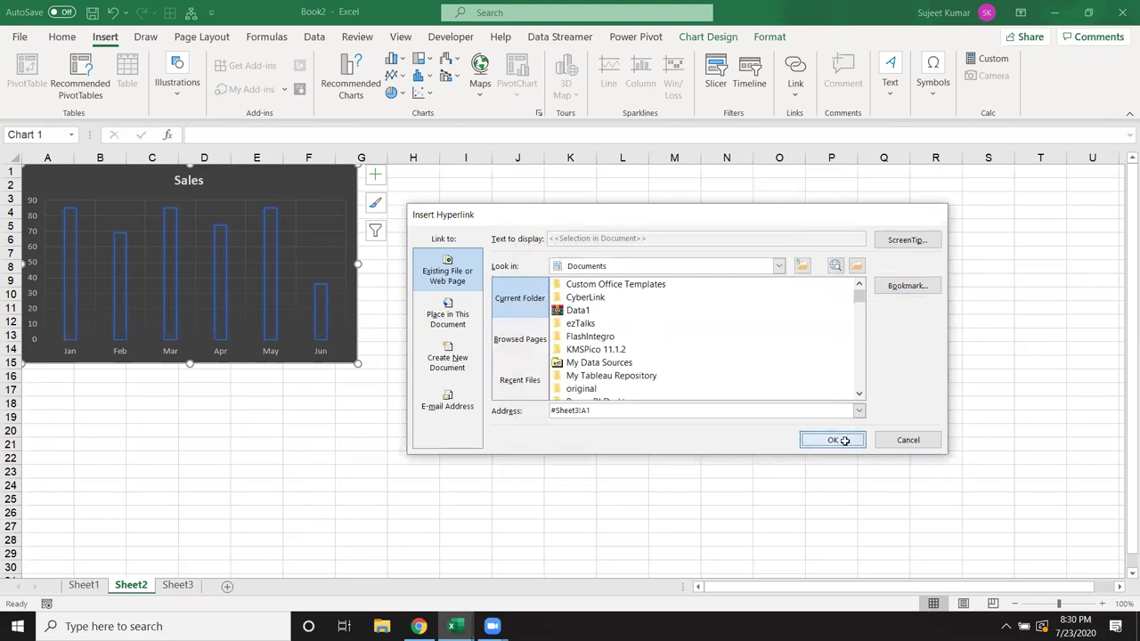
{"action": "left_click", "coordinate": [425, 428]}
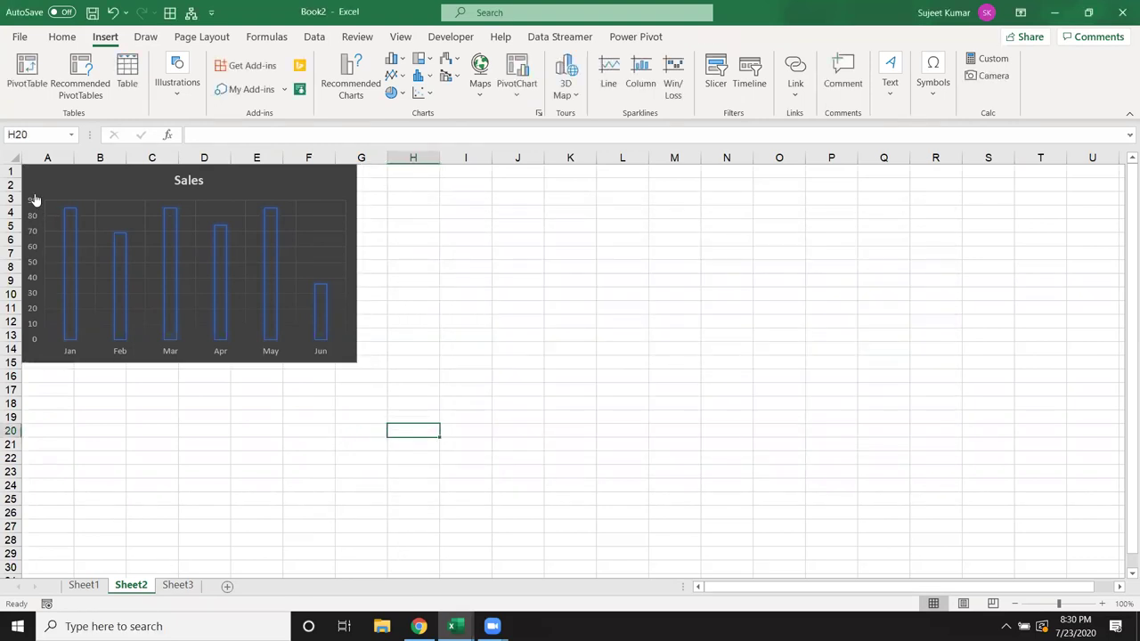
Step: On Sheet3, select the whole large Sales chart rather than its plot area
{"action": "left_click", "coordinate": [188, 586]}
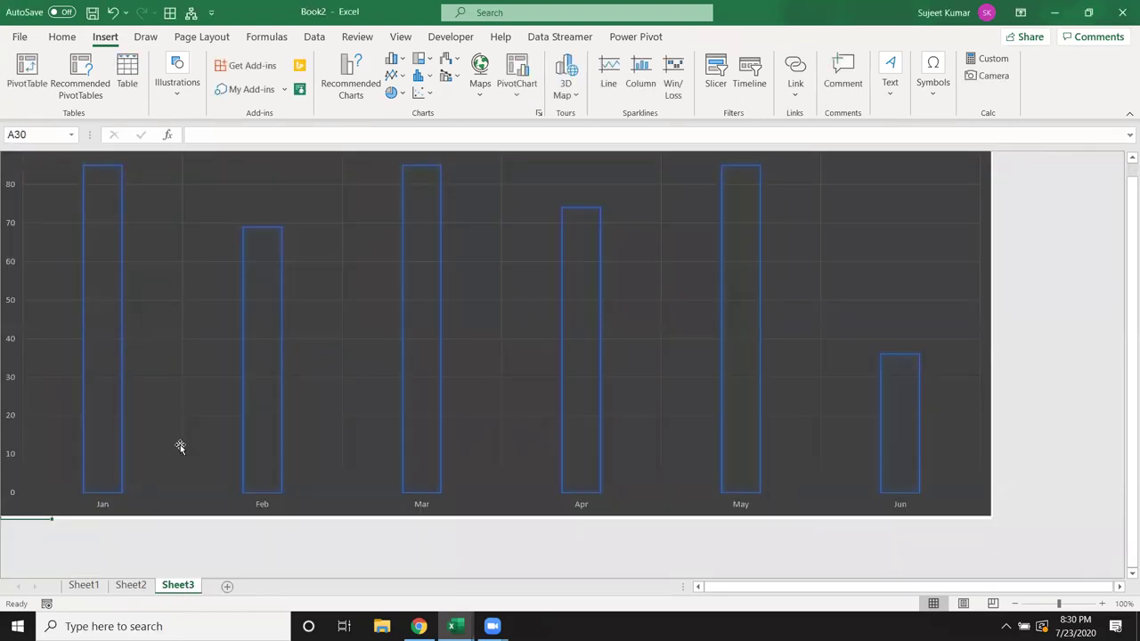
{"action": "left_click", "coordinate": [178, 446]}
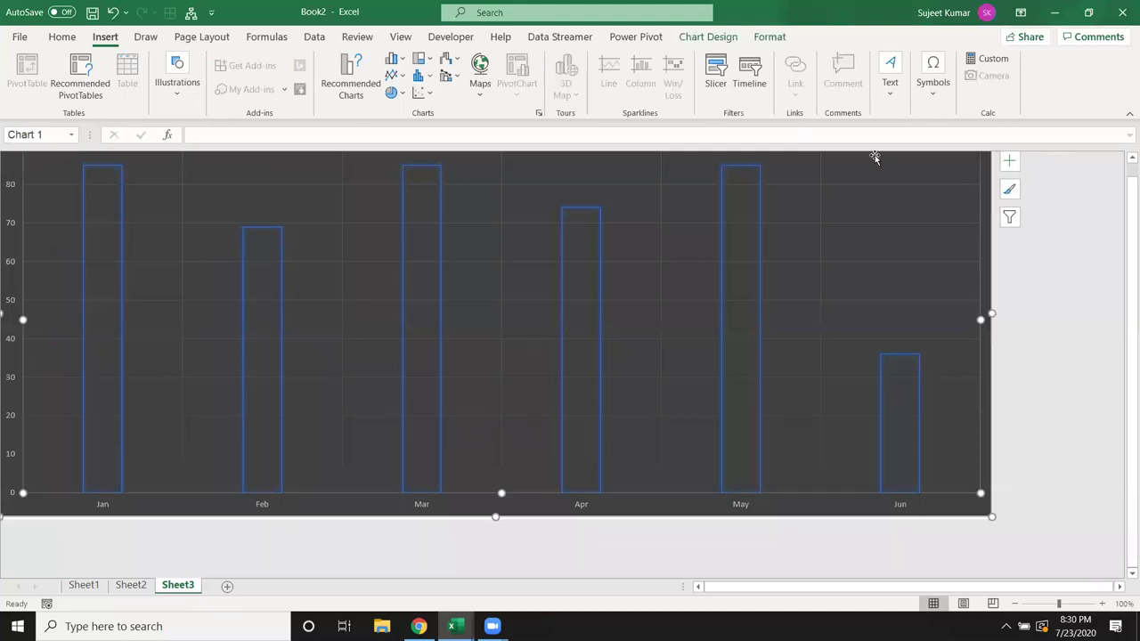
{"action": "left_click", "coordinate": [788, 512]}
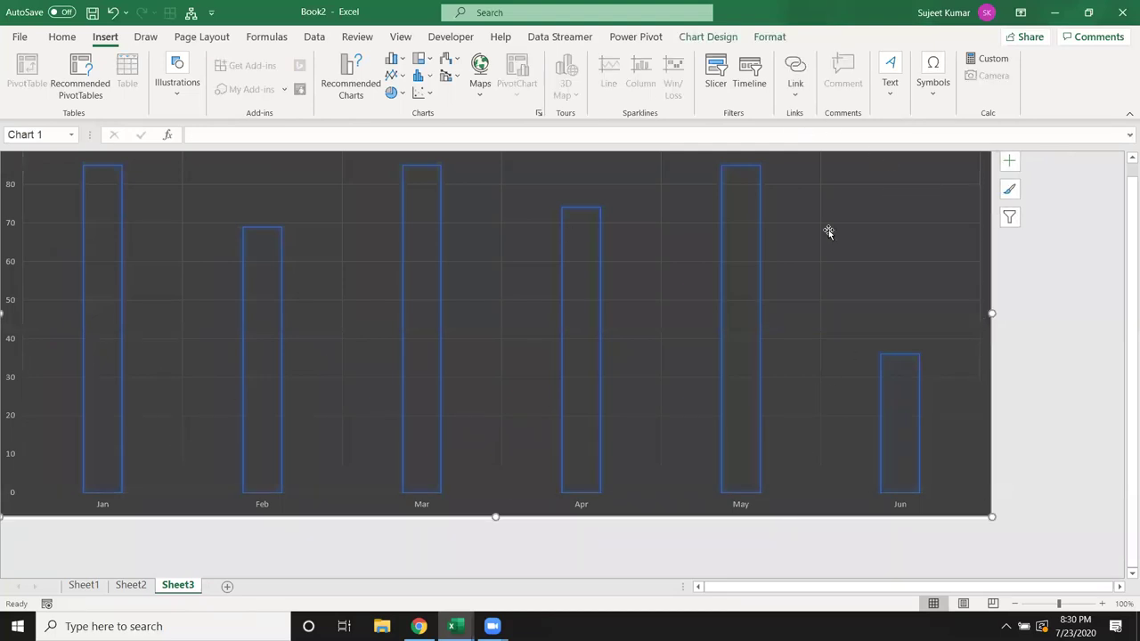
Step: Hyperlink the large Sheet3 Sales chart to cell A1 of Sheet2 in this workbook
{"action": "left_click", "coordinate": [796, 82]}
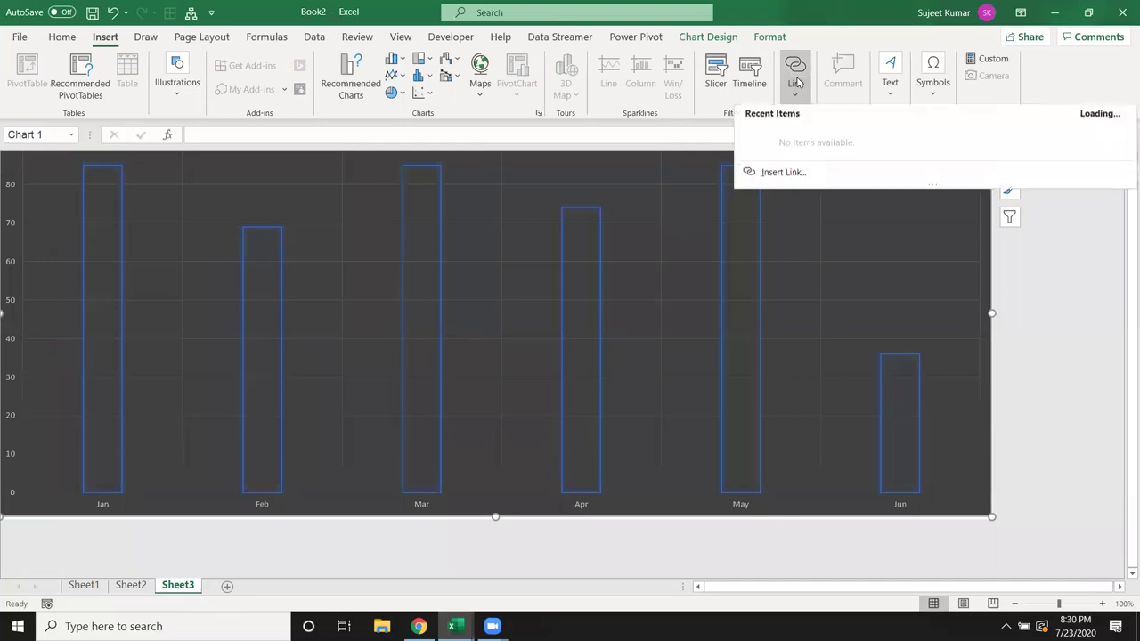
{"action": "left_click", "coordinate": [791, 177]}
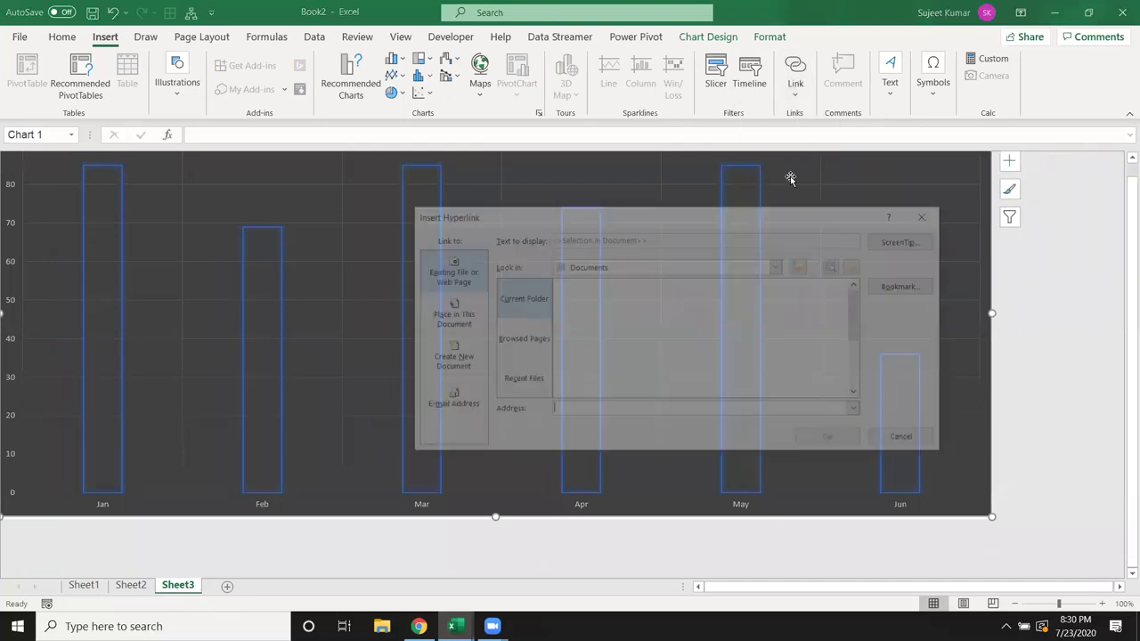
{"action": "left_click", "coordinate": [908, 286]}
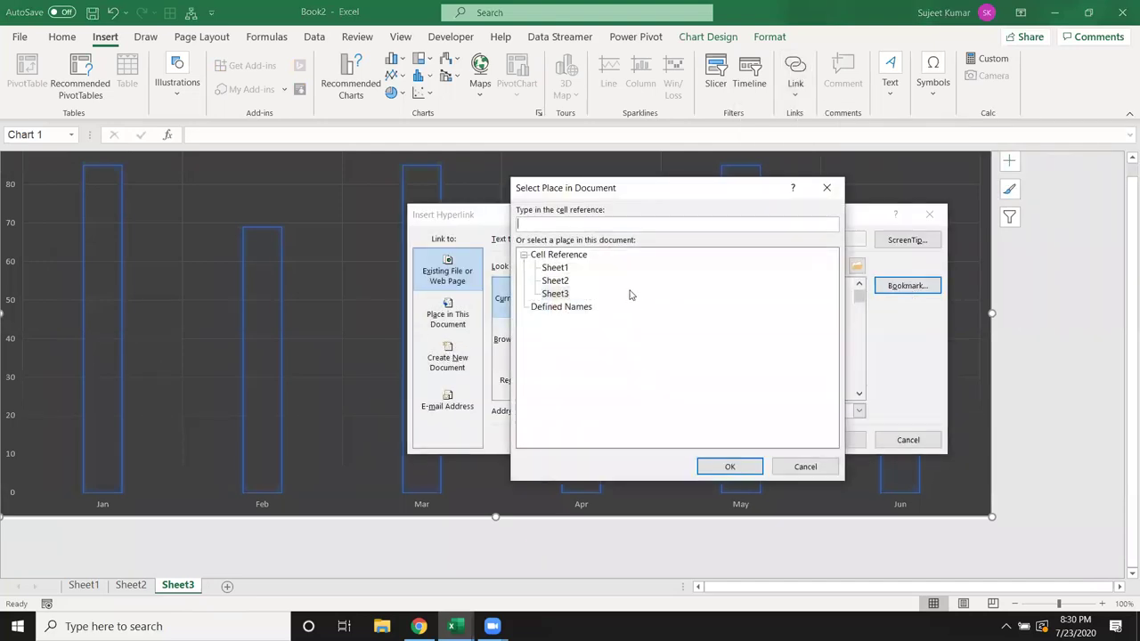
{"action": "left_click", "coordinate": [561, 281]}
{"action": "left_click", "coordinate": [729, 467]}
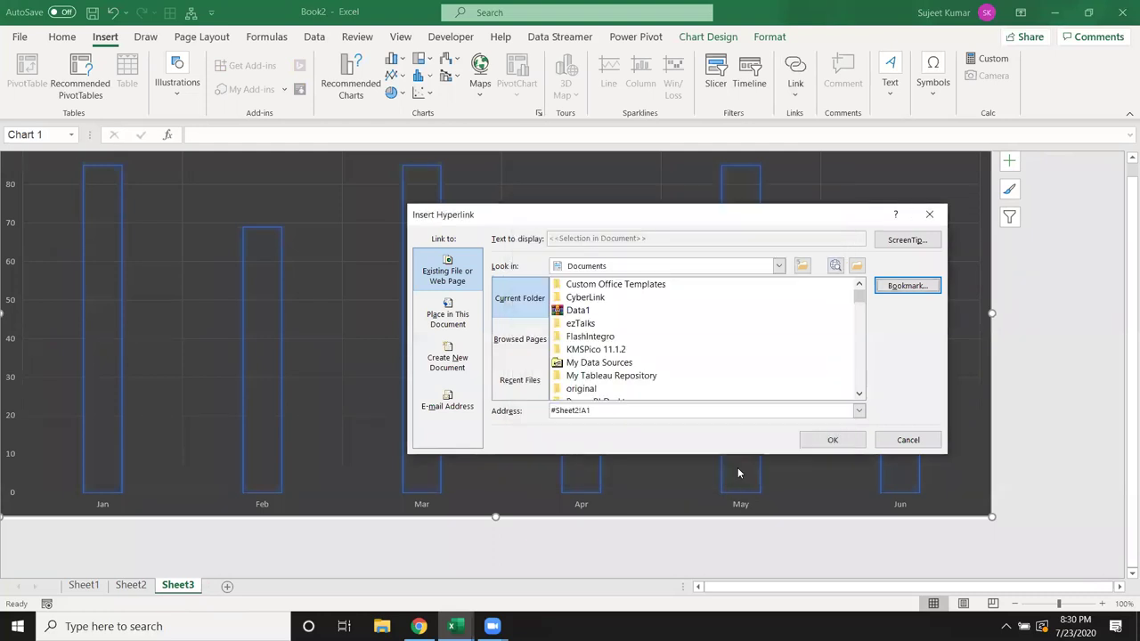
{"action": "left_click", "coordinate": [834, 439]}
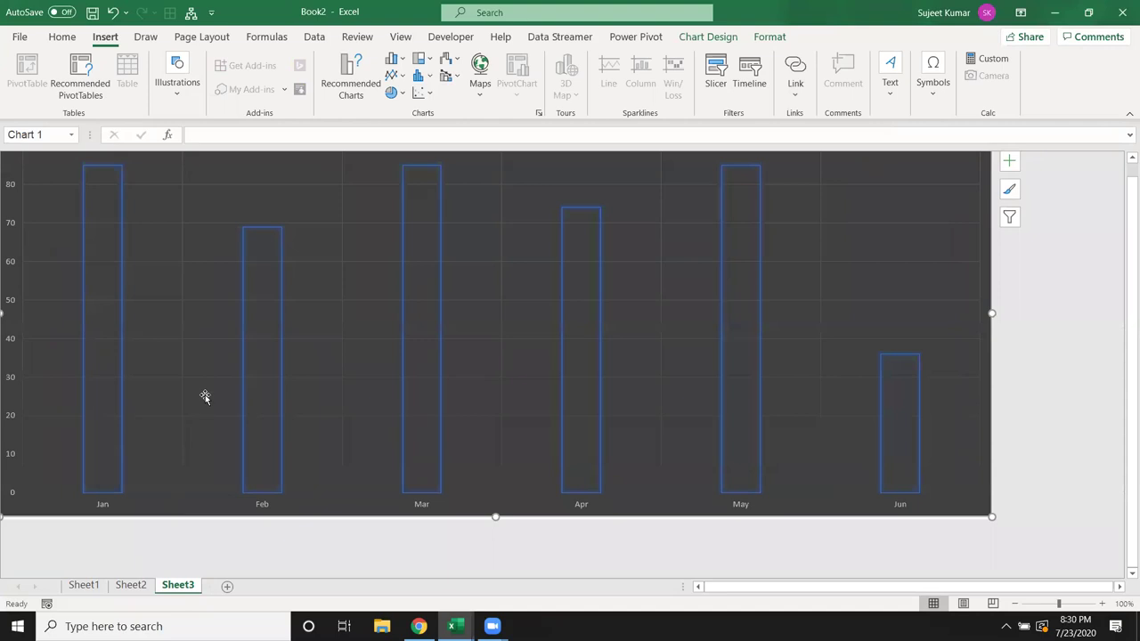
Step: Select the chart's column series and plot area to check the link, then go to Sheet2
{"action": "left_click", "coordinate": [210, 394]}
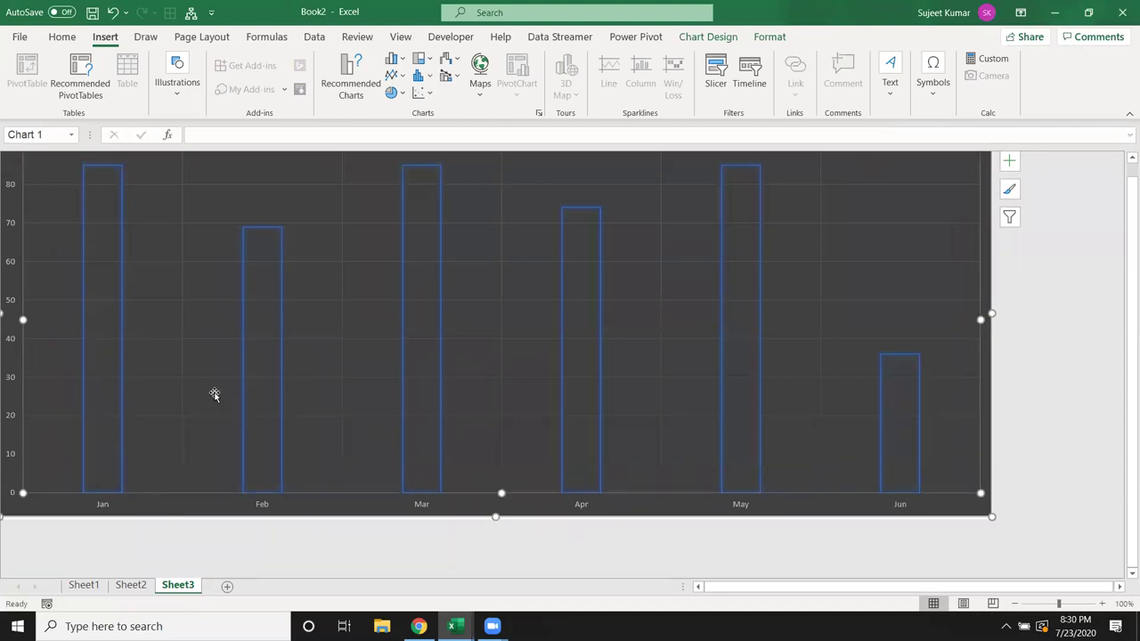
{"action": "left_click", "coordinate": [404, 298]}
{"action": "left_click", "coordinate": [327, 202]}
{"action": "left_click", "coordinate": [131, 585]}
Step: Deselect the chart on Sheet2 and close the Format Shape pane
{"action": "left_click", "coordinate": [529, 443]}
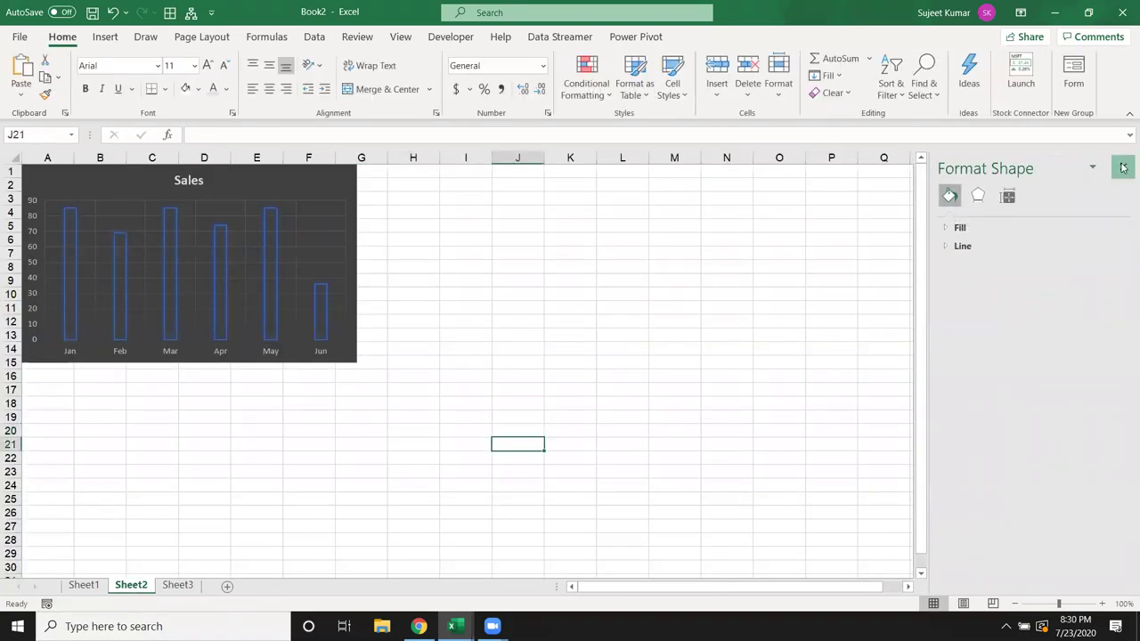
{"action": "left_click", "coordinate": [1123, 168]}
{"action": "left_click", "coordinate": [728, 239]}
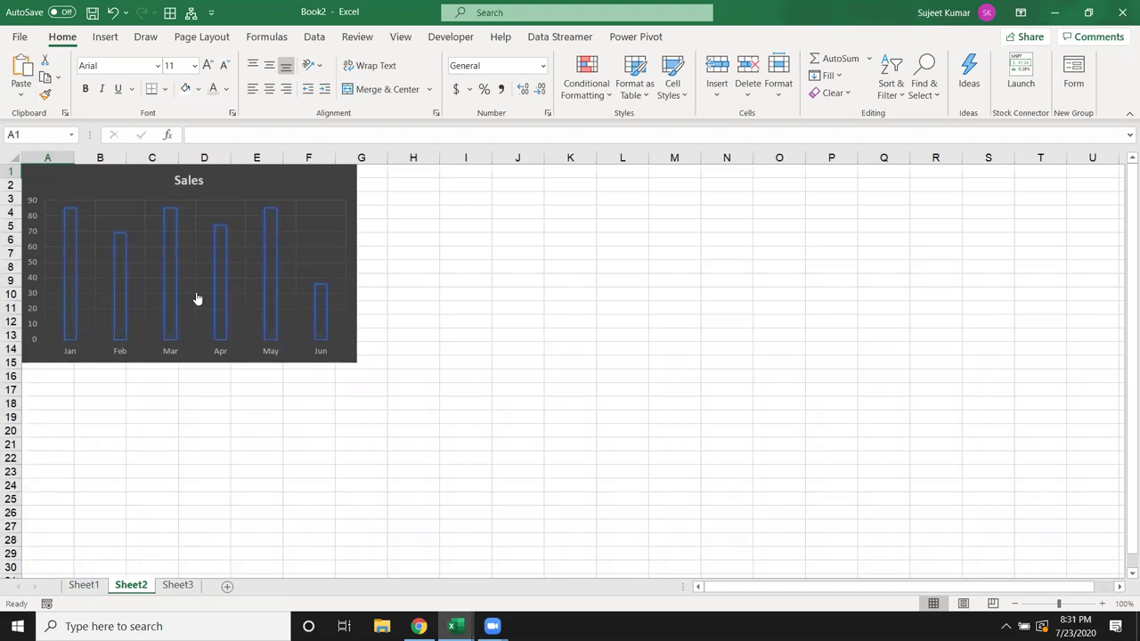
Step: Flip between Sheet2's small chart and Sheet3's full-size chart with Ctrl+Page Up/Down
{"action": "key", "text": "ctrl+Page_Down"}
{"action": "key", "text": "ctrl+Page_Up"}
{"action": "key", "text": "ctrl+Page_Down"}
{"action": "key", "text": "ctrl+Page_Up"}
{"action": "key", "text": "ctrl+Page_Down"}
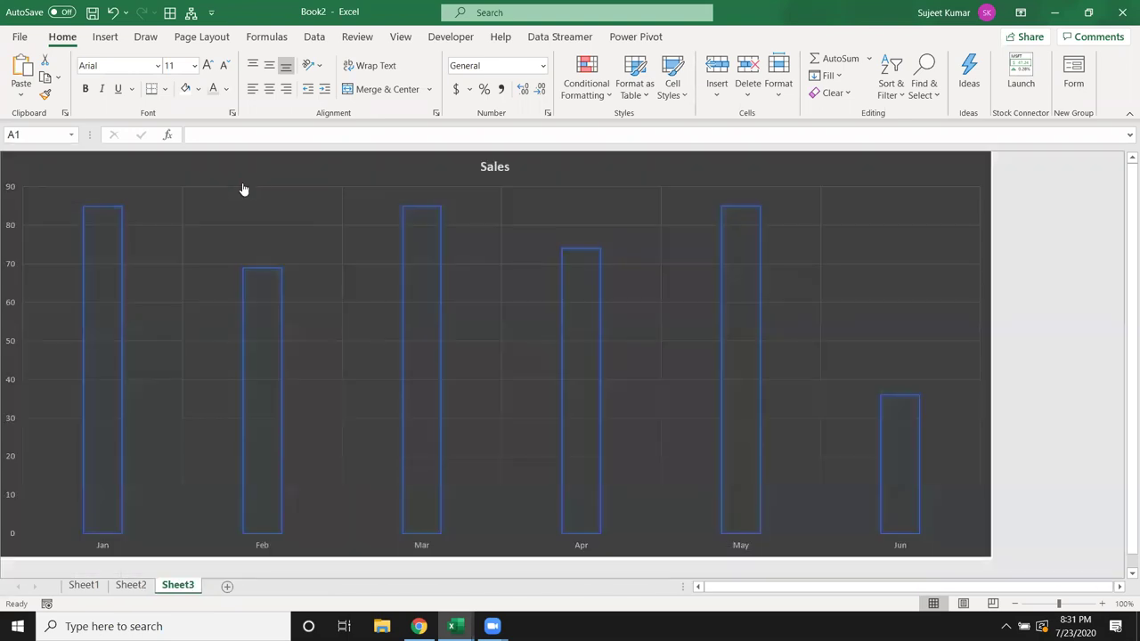
{"action": "key", "text": "ctrl+Page_Up"}
{"action": "key", "text": "ctrl+Page_Down"}
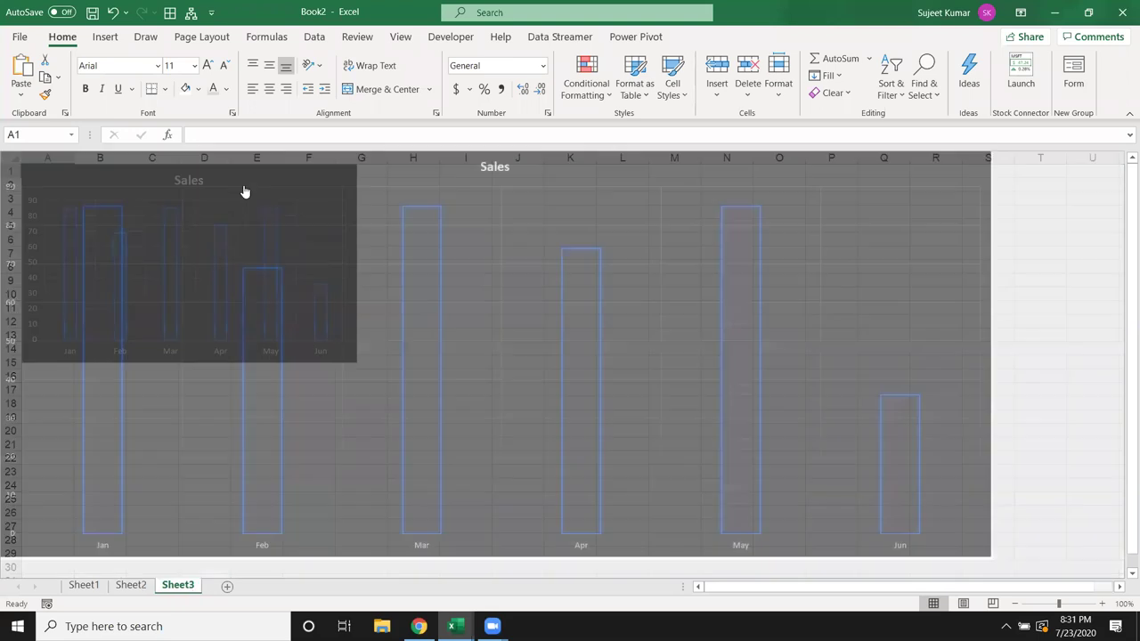
{"action": "key", "text": "ctrl+Page_Up"}
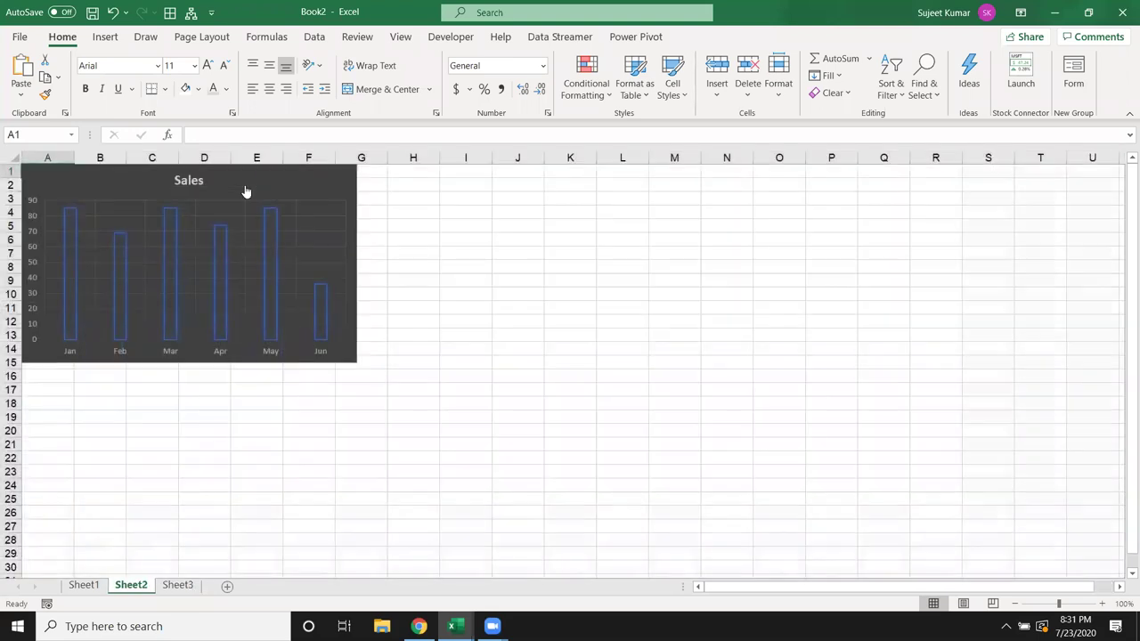
{"action": "key", "text": "ctrl+Page_Down"}
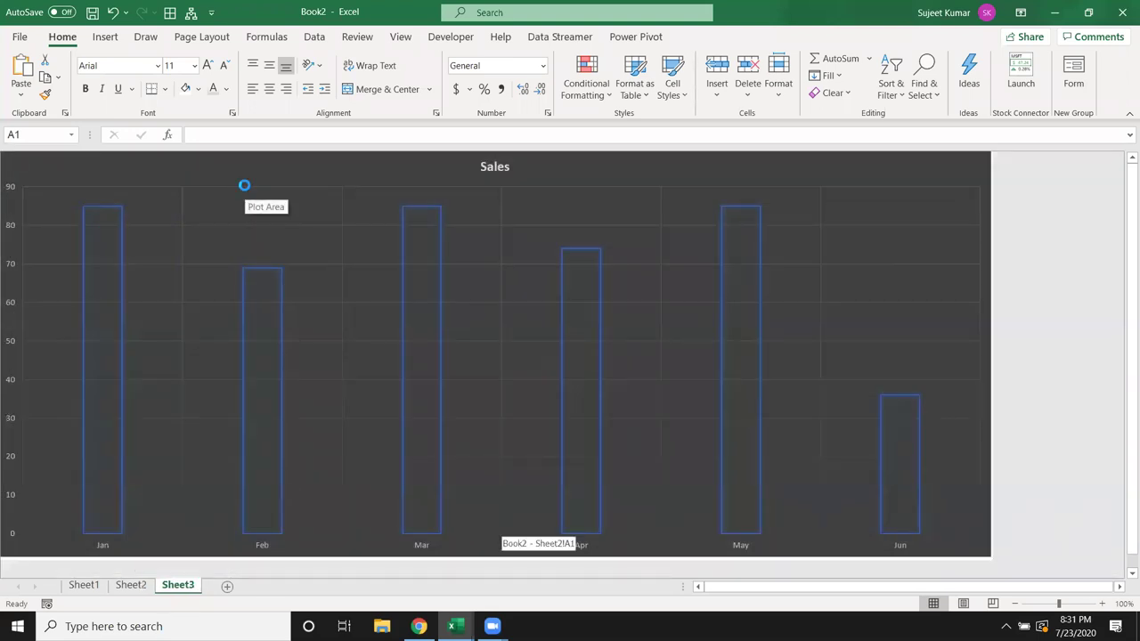
{"action": "key", "text": "ctrl+Page_Up"}
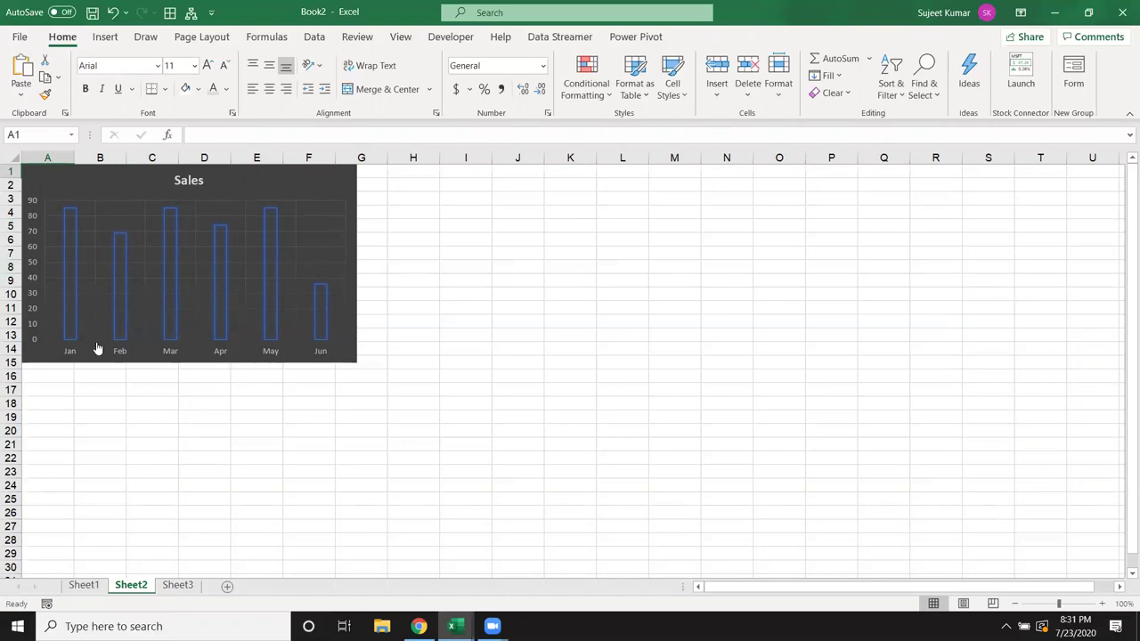
Step: Switch between the Sheet2 and Sheet3 charts using the sheet tabs
{"action": "left_click", "coordinate": [178, 586]}
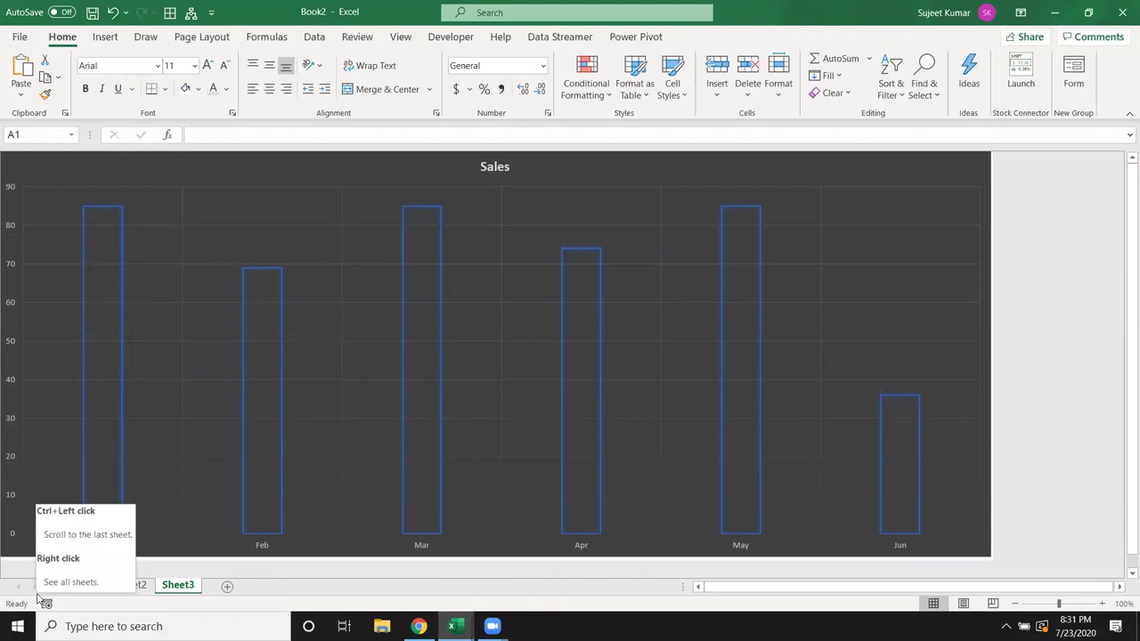
{"action": "scroll", "coordinate": [382, 533], "scroll_direction": "down", "scroll_amount": 3}
{"action": "scroll", "coordinate": [382, 532], "scroll_direction": "up", "scroll_amount": 3}
{"action": "scroll", "coordinate": [382, 533], "scroll_direction": "down", "scroll_amount": 4}
{"action": "scroll", "coordinate": [382, 533], "scroll_direction": "up", "scroll_amount": 3}
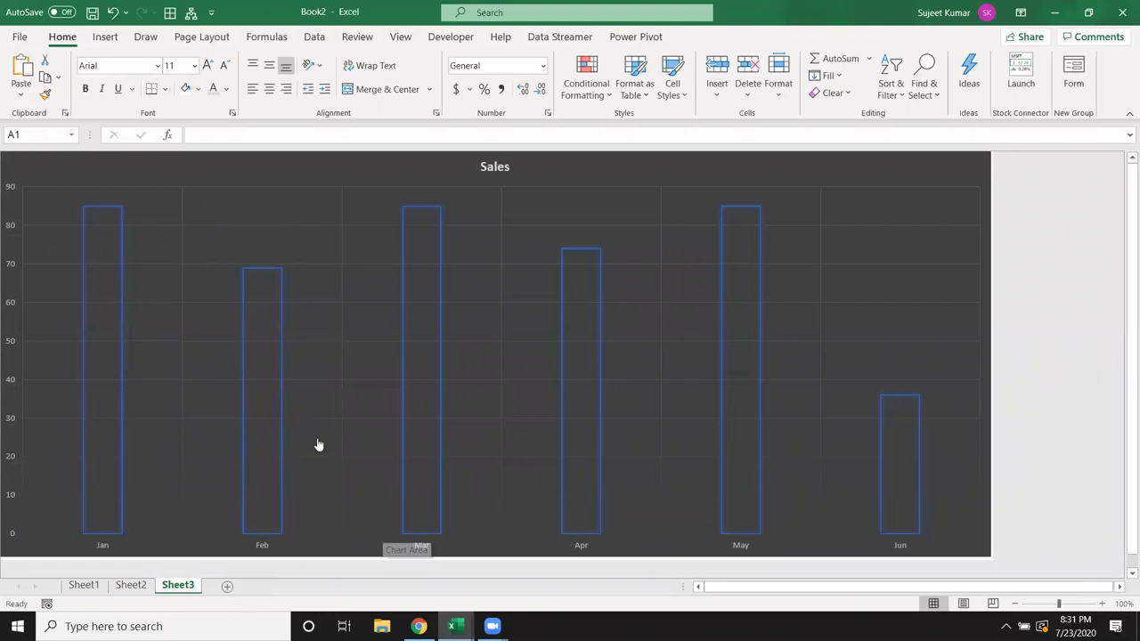
{"action": "left_click", "coordinate": [136, 586]}
{"action": "left_click", "coordinate": [178, 585]}
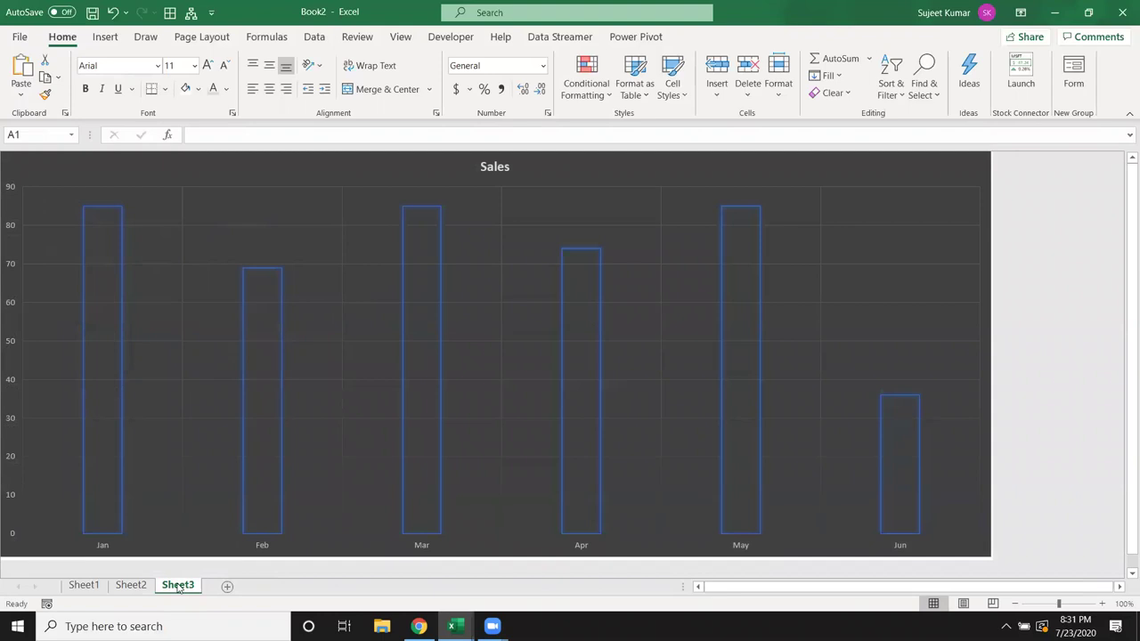
{"action": "left_click", "coordinate": [136, 585]}
Step: Follow the chart hyperlinks back and forth between Sheet2 and Sheet3
{"action": "left_click", "coordinate": [254, 456]}
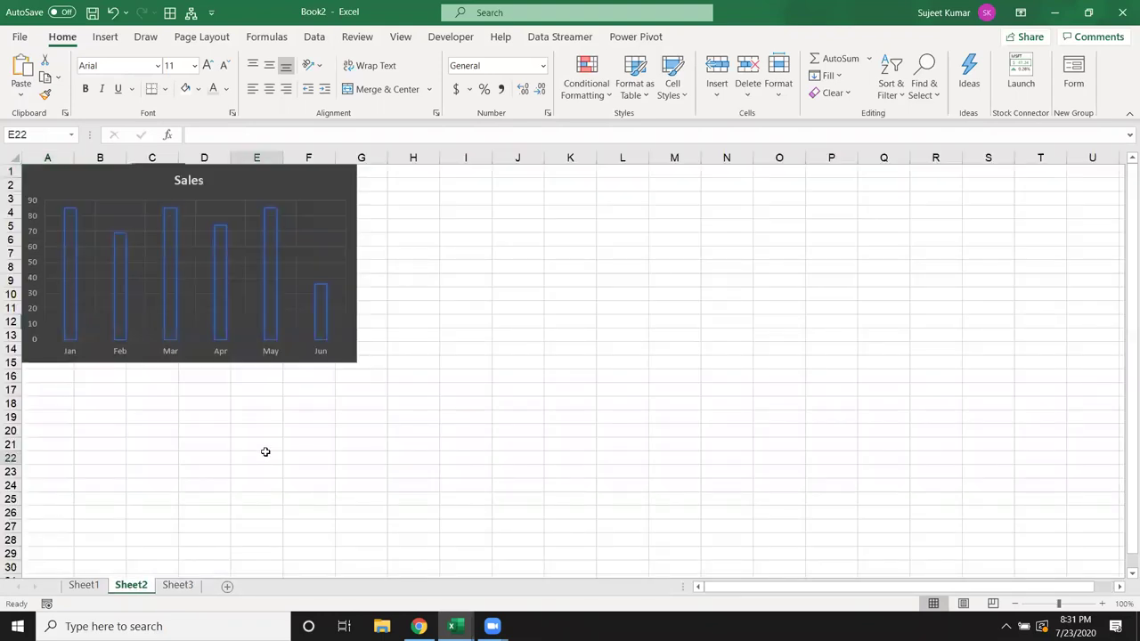
{"action": "left_click", "coordinate": [214, 194]}
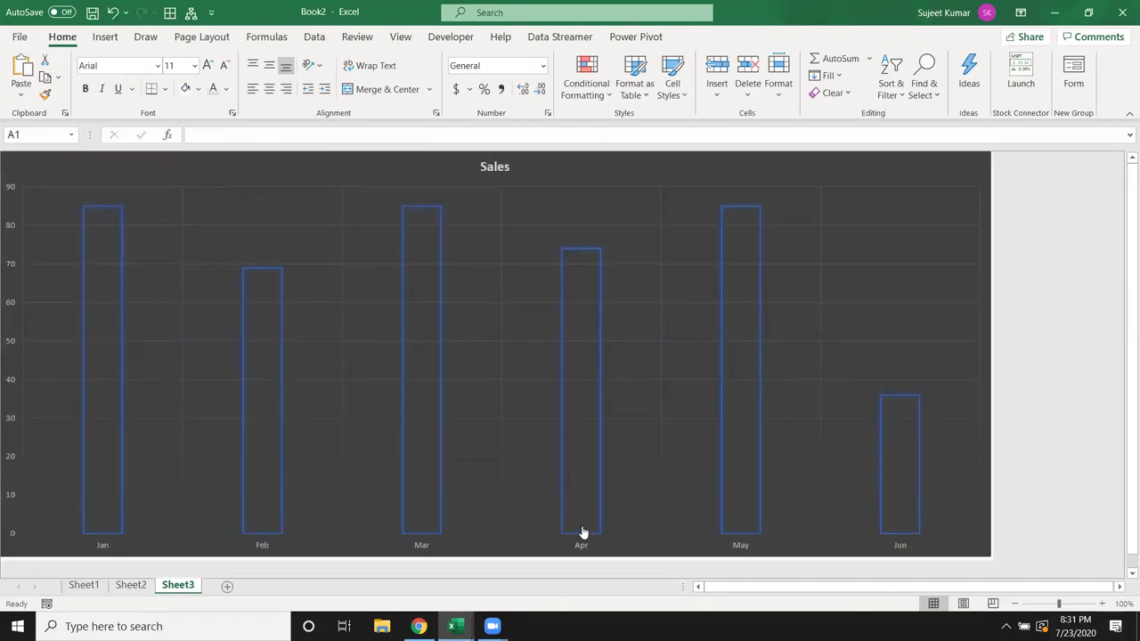
{"action": "left_click", "coordinate": [510, 347]}
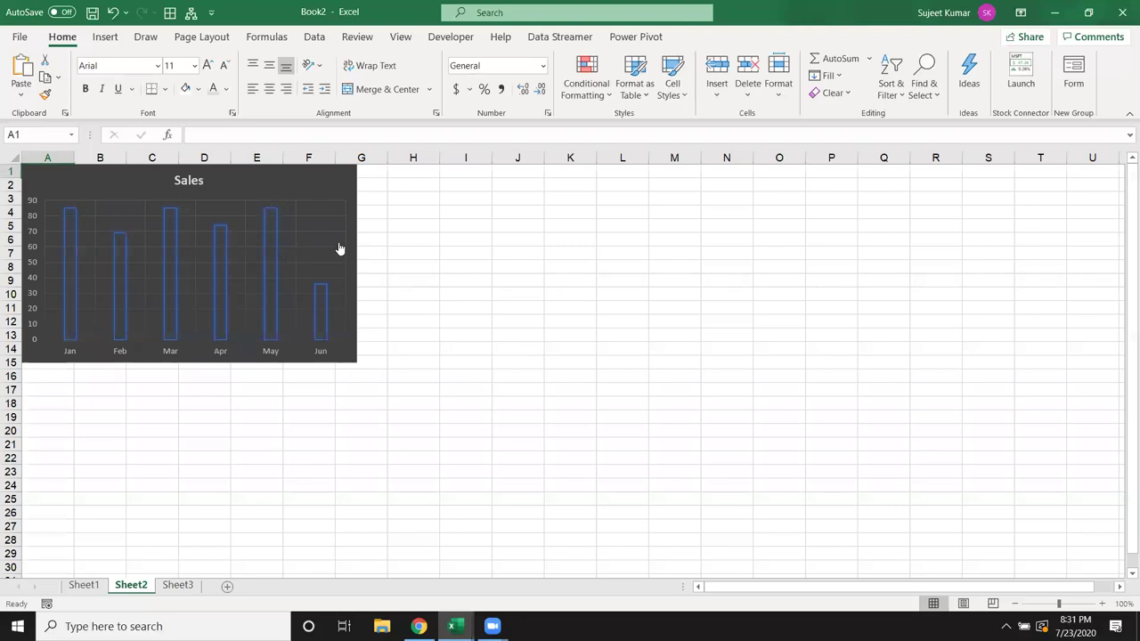
{"action": "left_click", "coordinate": [335, 244]}
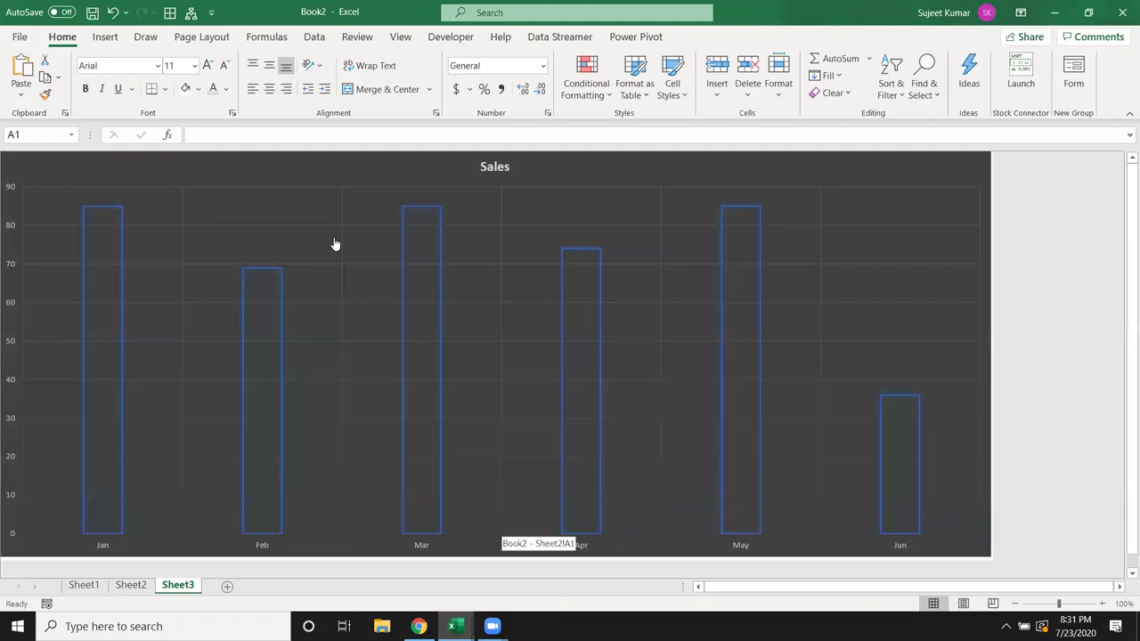
{"action": "left_click", "coordinate": [335, 244]}
Step: Change March sales in Sheet1 cell D2 to 95 and view Sheet2's updated chart
{"action": "left_click", "coordinate": [84, 585]}
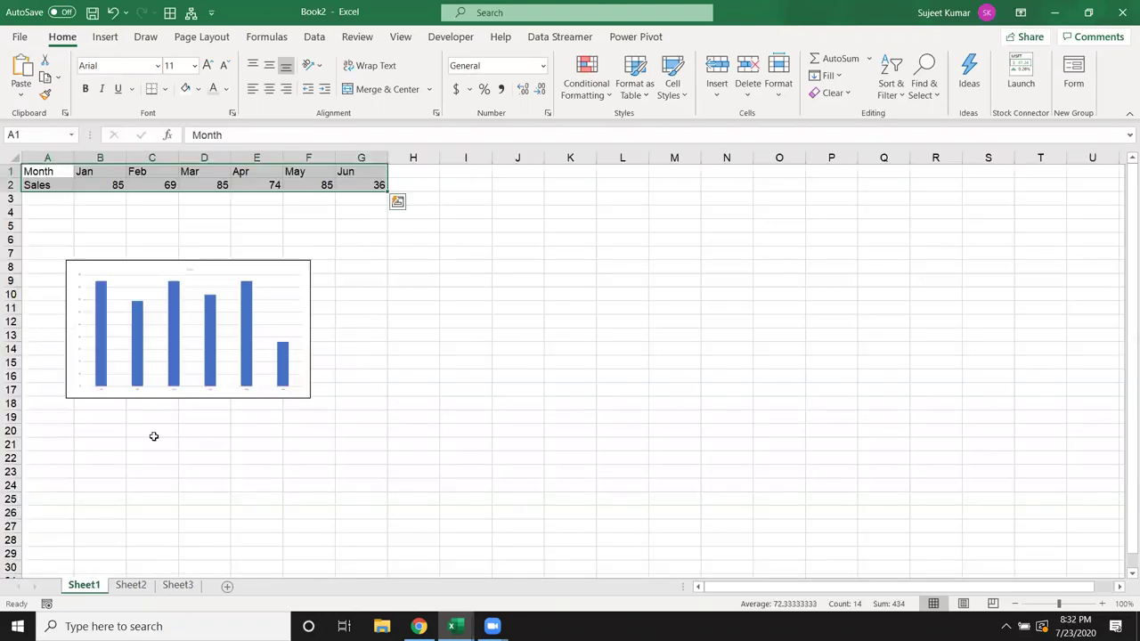
{"action": "left_click", "coordinate": [193, 185]}
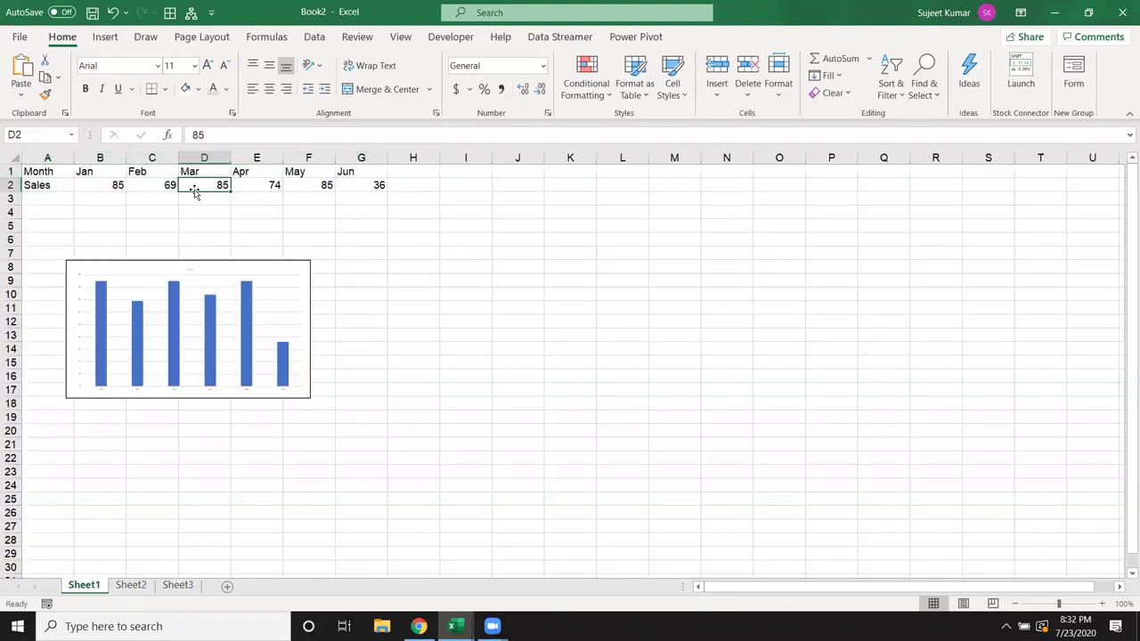
{"action": "type", "text": "9"}
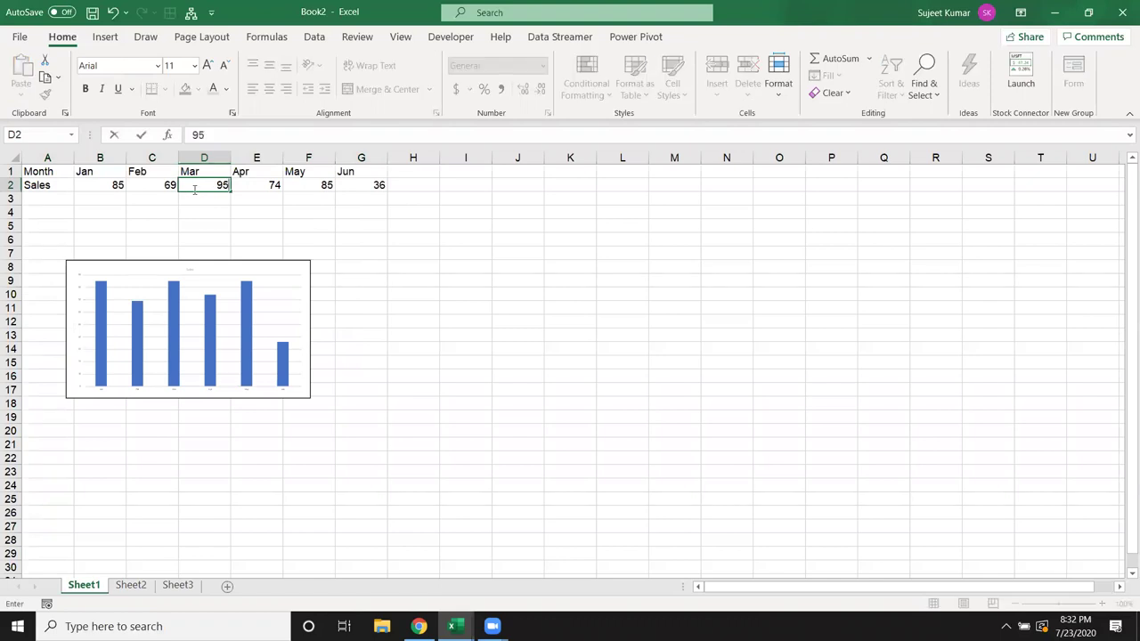
{"action": "key", "text": "Return"}
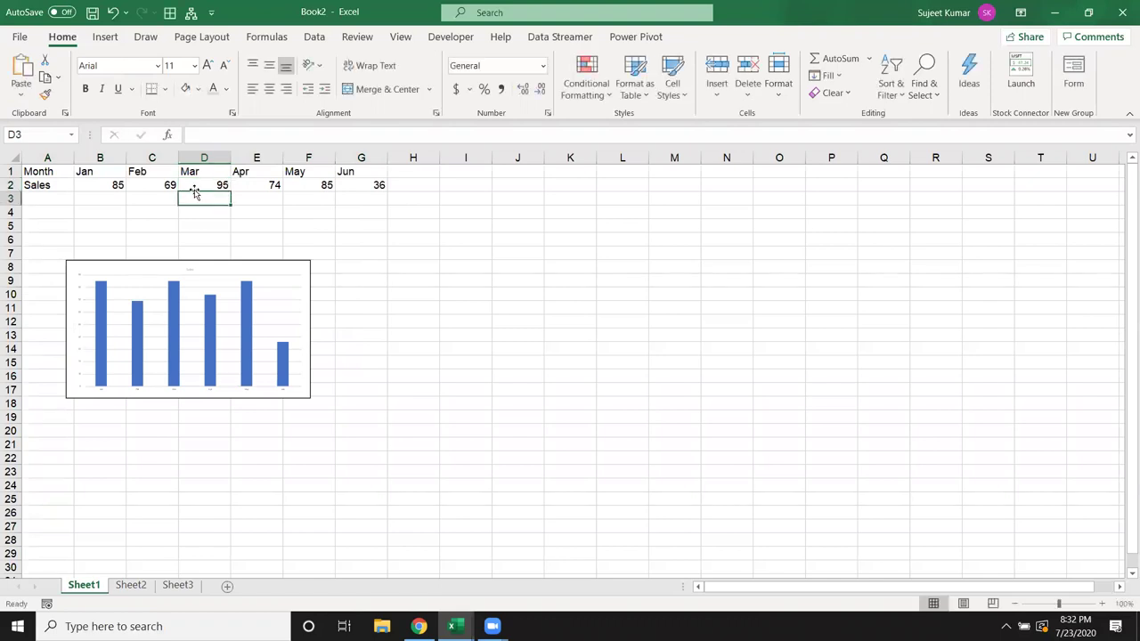
{"action": "left_click", "coordinate": [130, 585]}
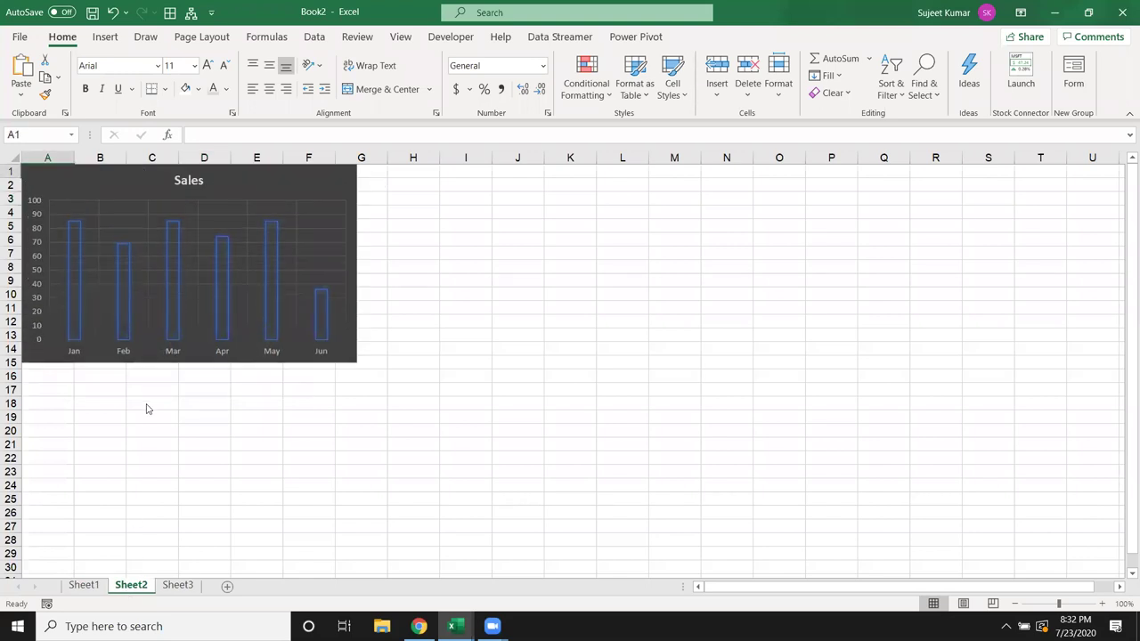
{"action": "left_click", "coordinate": [176, 585]}
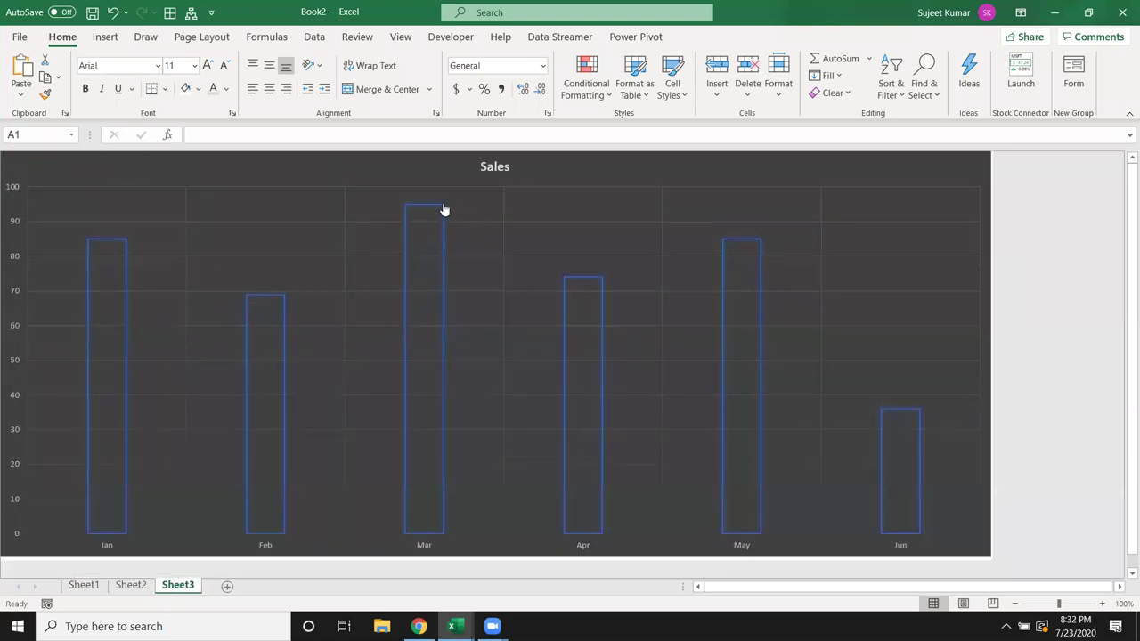
{"action": "left_click", "coordinate": [130, 585]}
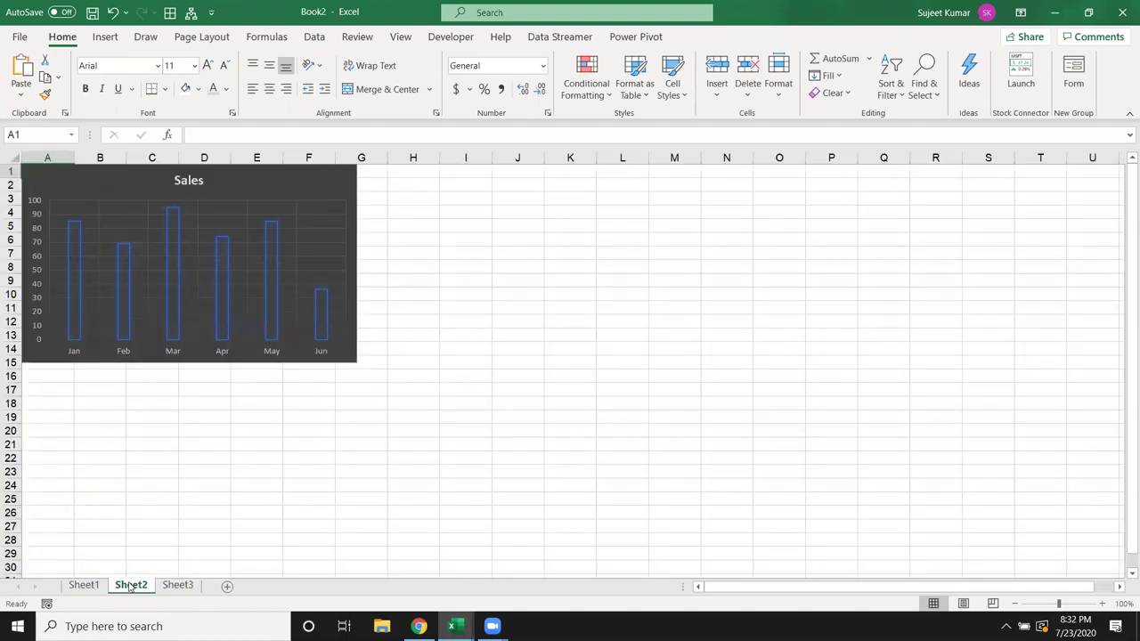
{"action": "left_click", "coordinate": [349, 181]}
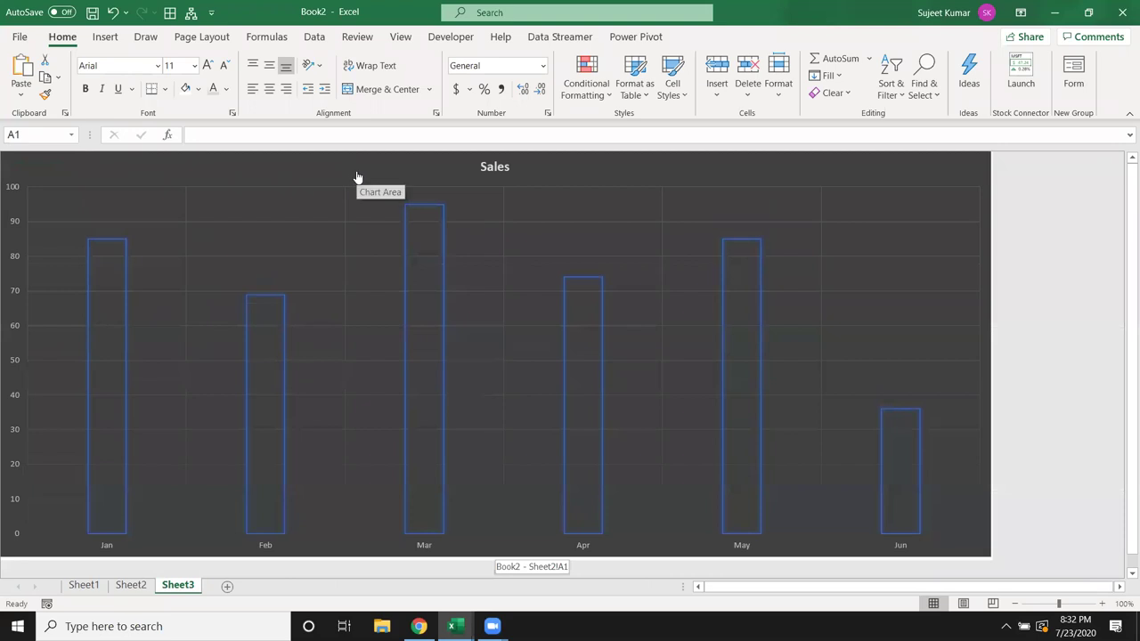
{"action": "left_click", "coordinate": [356, 178]}
{"action": "left_click", "coordinate": [354, 178]}
{"action": "left_click", "coordinate": [350, 179]}
{"action": "left_click", "coordinate": [349, 180]}
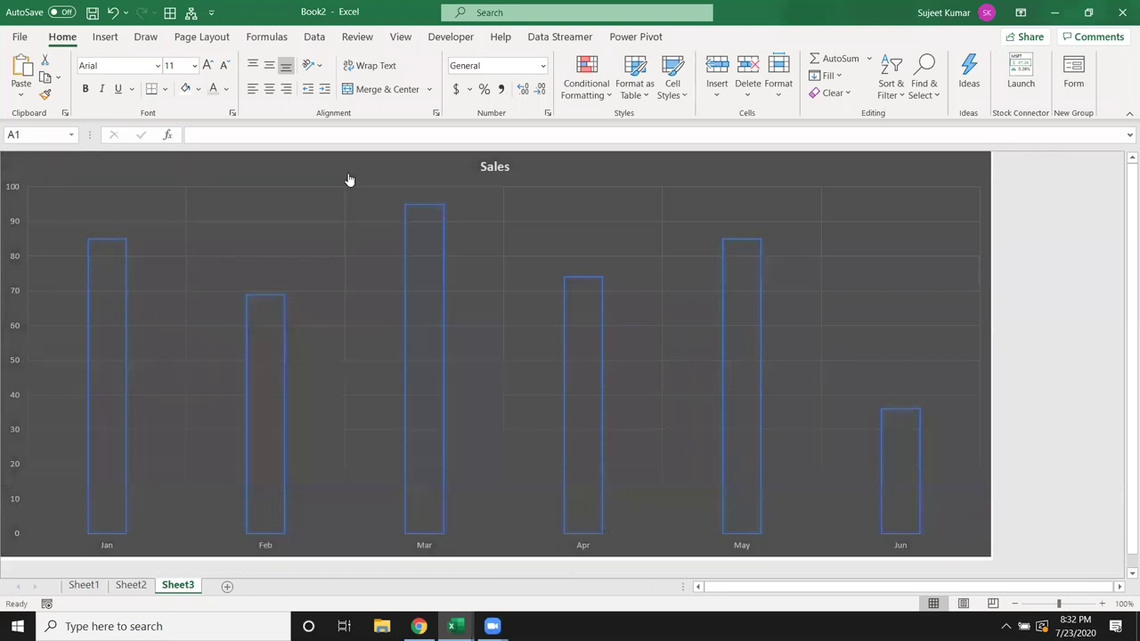
{"action": "left_click", "coordinate": [349, 180]}
{"action": "left_click", "coordinate": [350, 178]}
{"action": "left_click", "coordinate": [350, 178]}
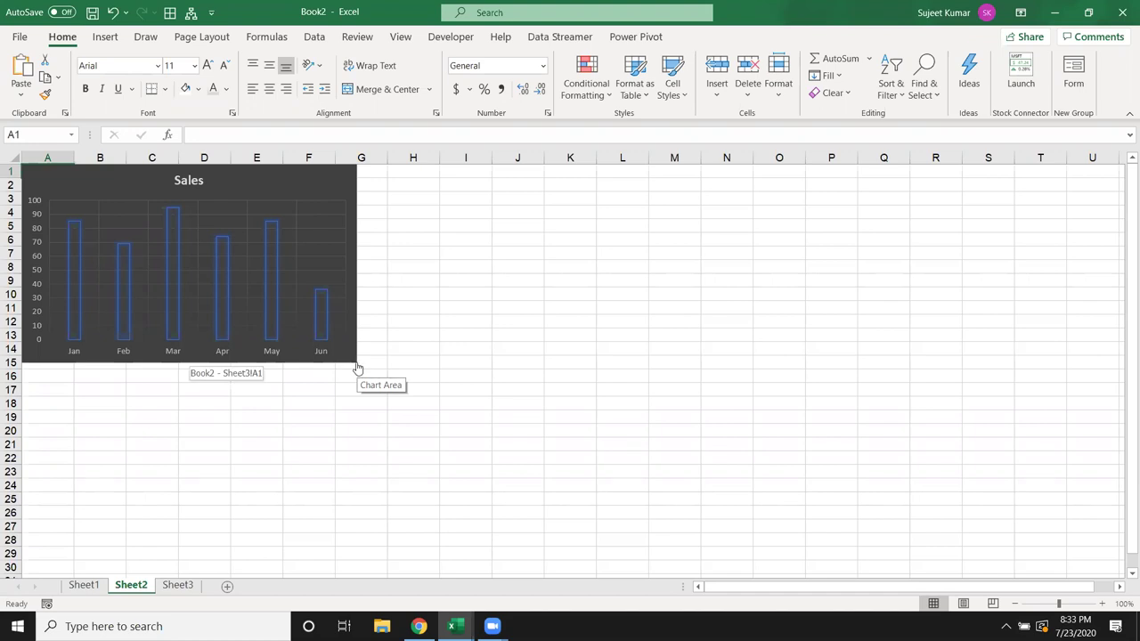
{"action": "left_click", "coordinate": [800, 399]}
{"action": "mouse_move", "coordinate": [1065, 604]}
{"action": "left_mouse_down"}
{"action": "mouse_move", "coordinate": [1076, 605]}
{"action": "mouse_move", "coordinate": [1044, 611]}
{"action": "mouse_move", "coordinate": [1059, 604]}
{"action": "left_mouse_up"}
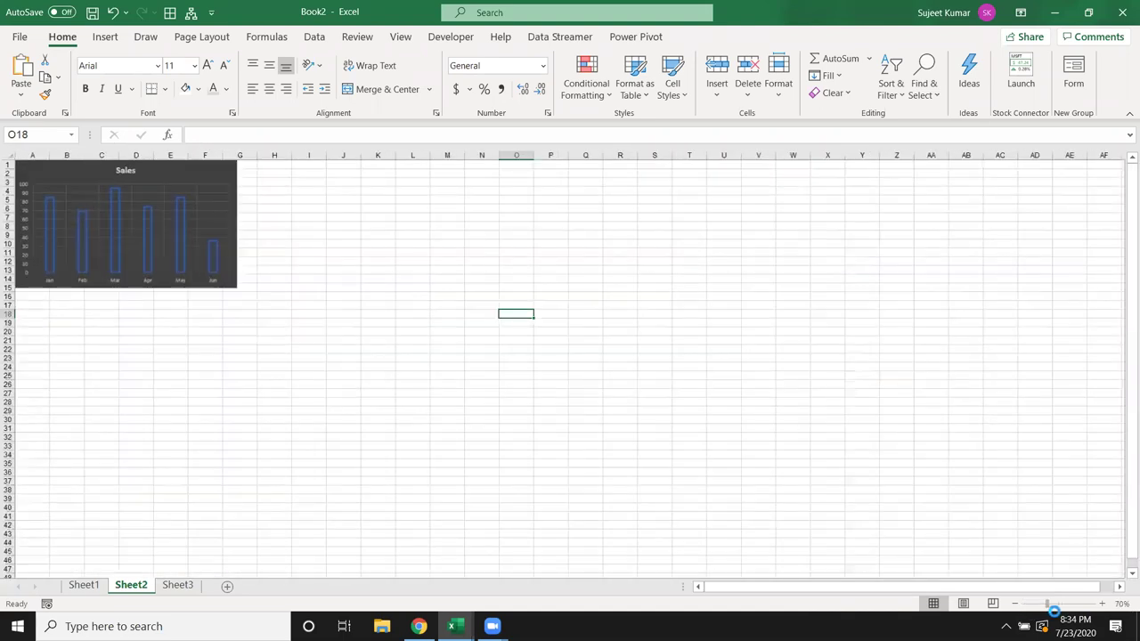
{"action": "left_click", "coordinate": [626, 428]}
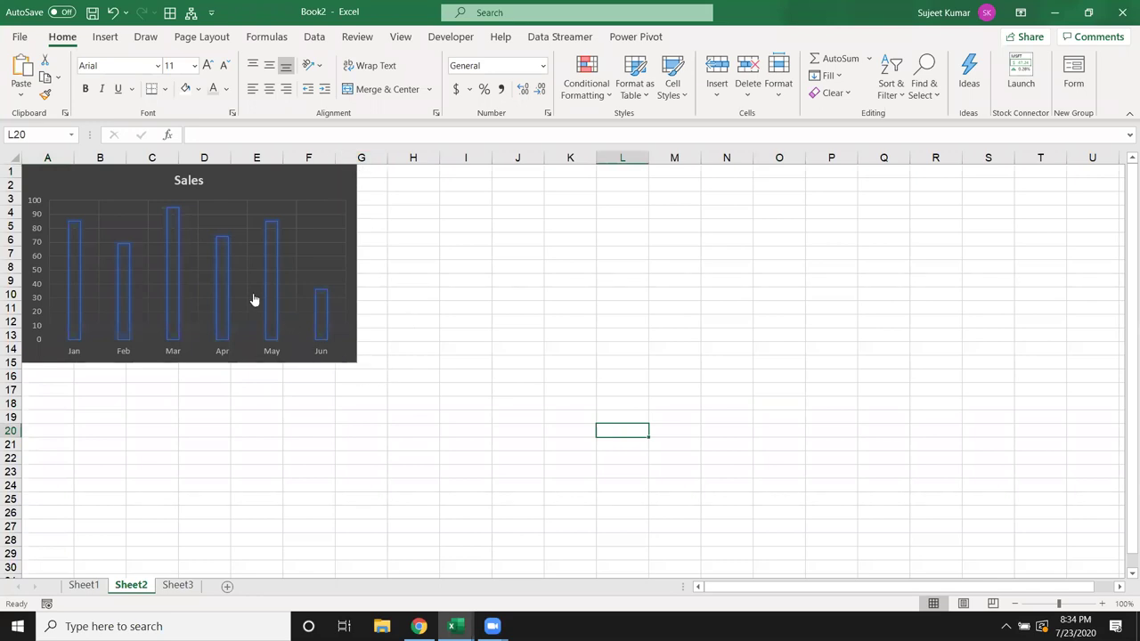
{"action": "mouse_move", "coordinate": [229, 285]}
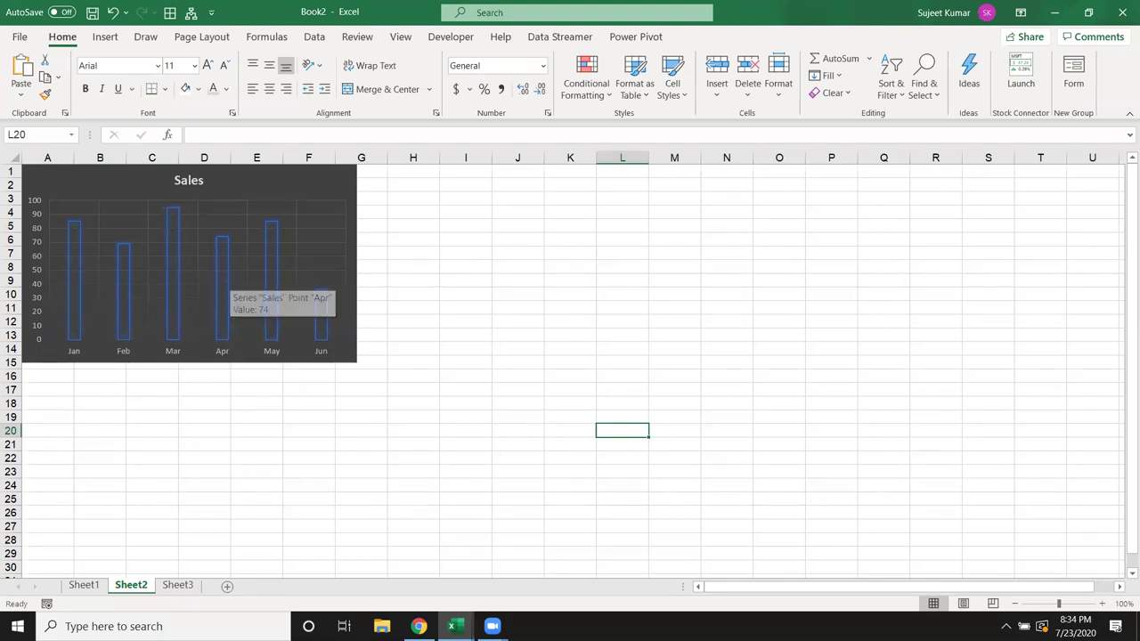
{"action": "mouse_move", "coordinate": [419, 626]}
{"action": "left_click", "coordinate": [516, 358]}
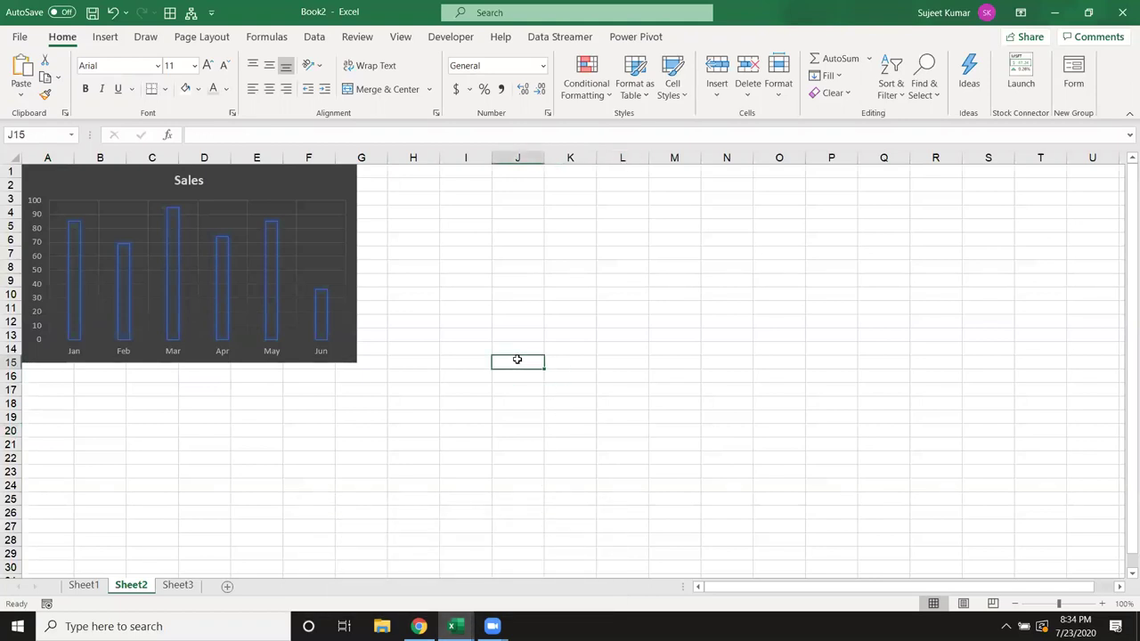
{"action": "key", "text": "ctrl+Page_Down"}
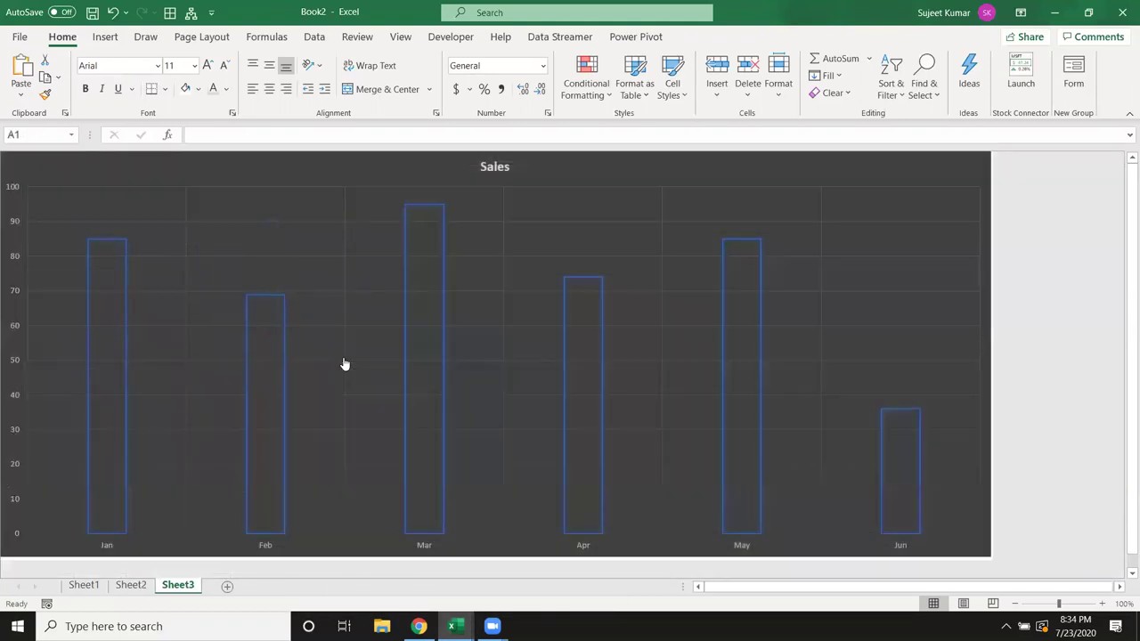
{"action": "key", "text": "ctrl+Page_Up"}
{"action": "key", "text": "ctrl+Page_Down"}
{"action": "key", "text": "ctrl+Page_Up"}
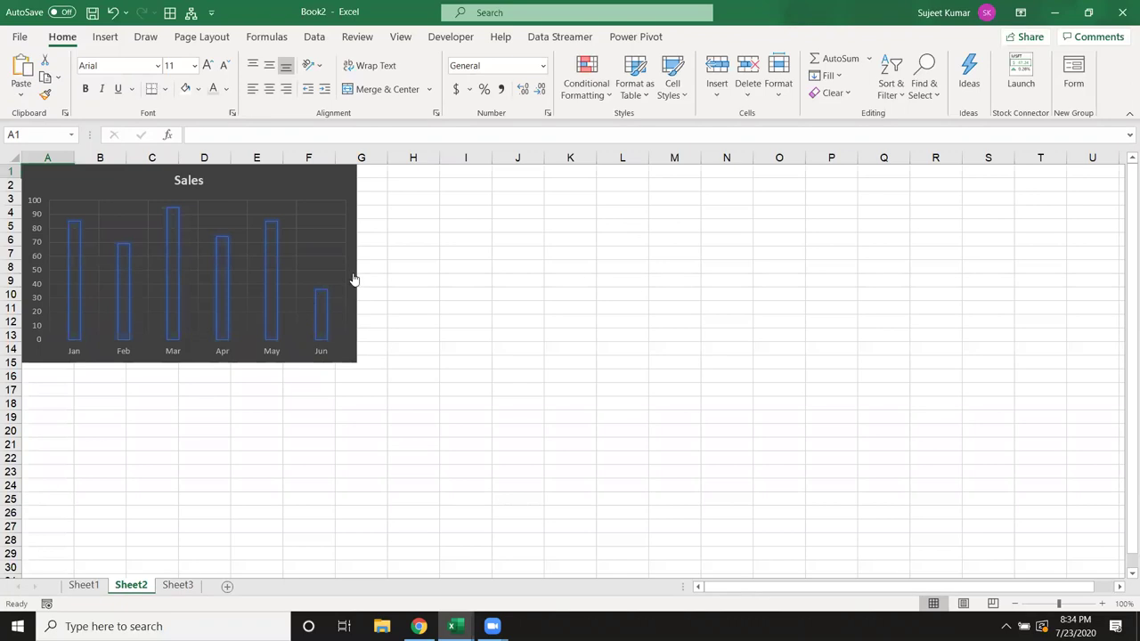
{"action": "key", "text": "ctrl+Page_Down"}
{"action": "key", "text": "ctrl+Page_Up"}
Step: Enter test values 1245 and XXXXXXXXX into cell G21 on Sheet2
{"action": "left_click", "coordinate": [345, 451]}
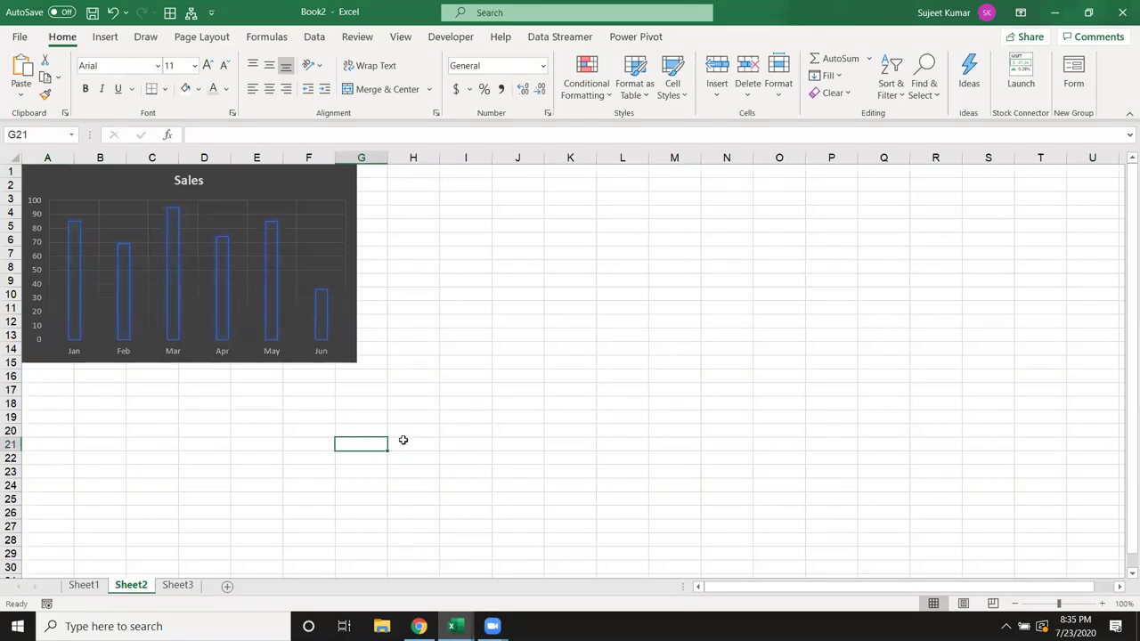
{"action": "type", "text": "1245"}
{"action": "key", "text": "Return"}
{"action": "key", "text": "Up"}
{"action": "type", "text": "XXXXXXXXX"}
{"action": "key", "text": "Return"}
{"action": "key", "text": "Up"}
Step: Cancel the 1124 entry, clear G21, and minimize Excel to show the desktop
{"action": "type", "text": "1124"}
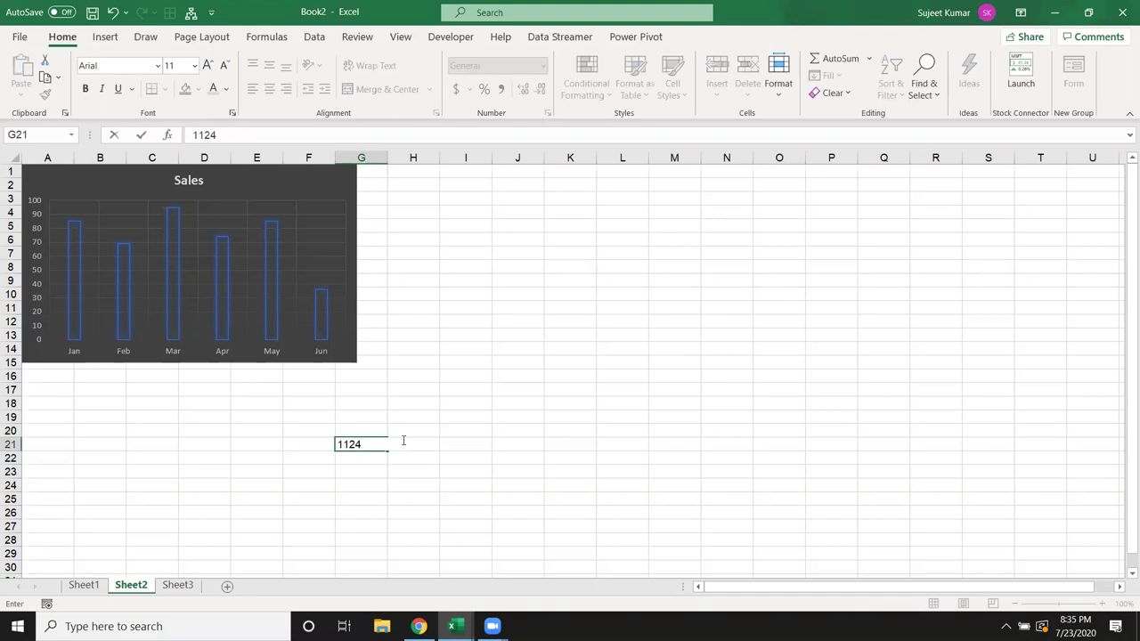
{"action": "key", "text": "Escape"}
{"action": "key", "text": "Delete"}
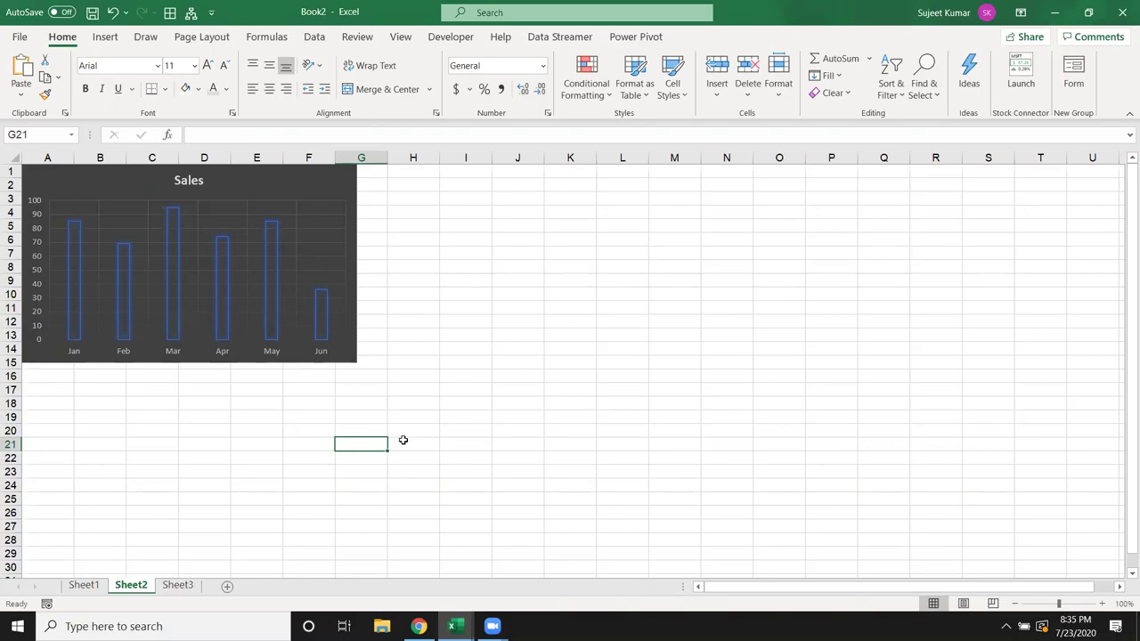
{"action": "key", "text": "super+d"}
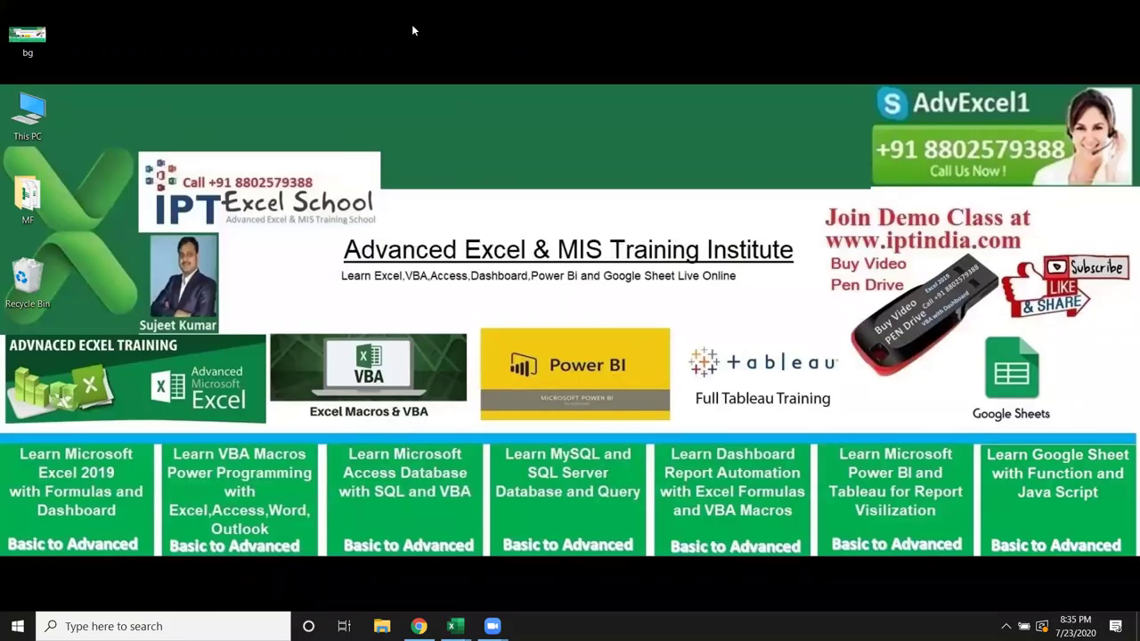